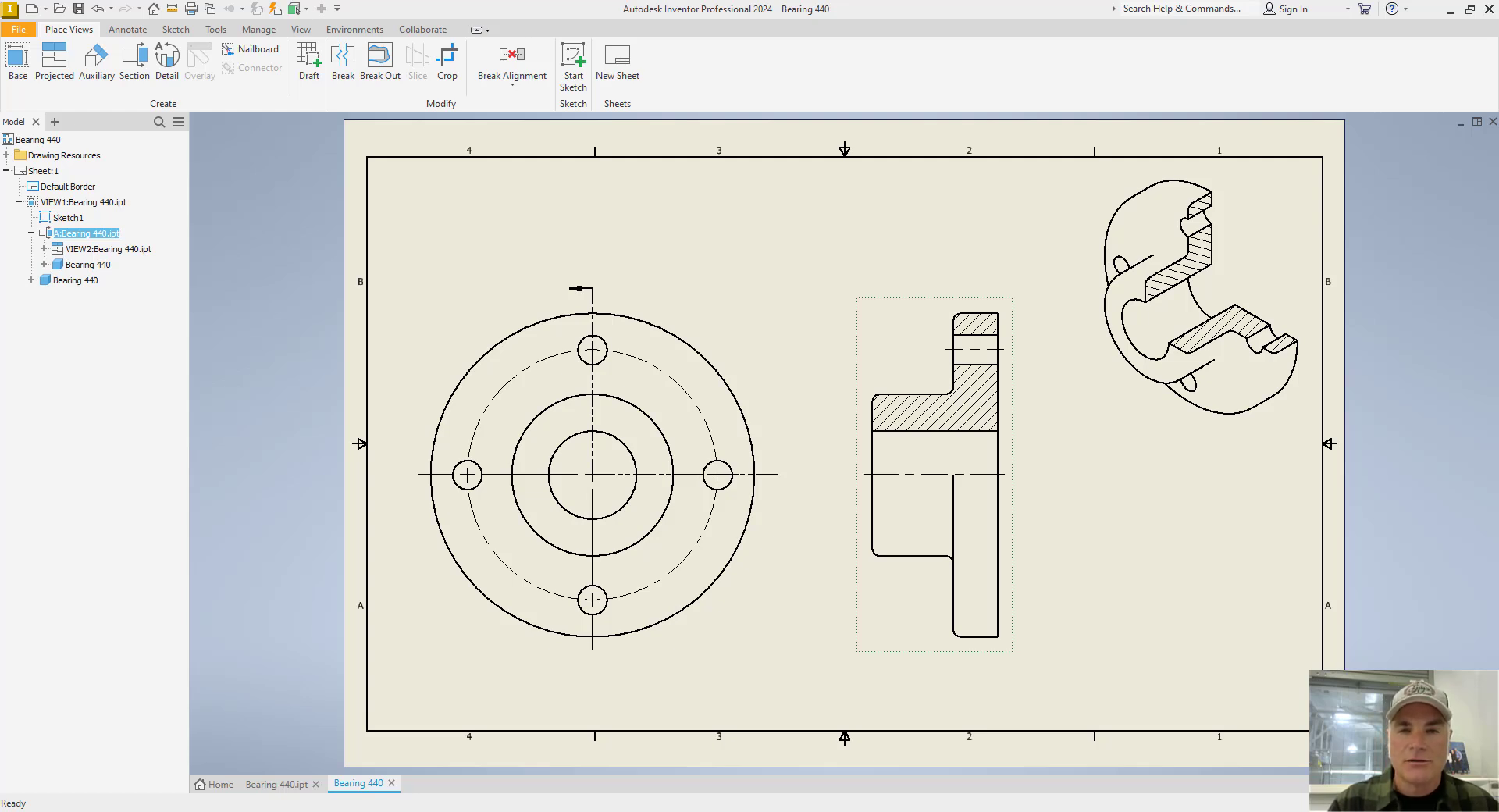
# Step: Review the dimensions of the revolution's sketch in the Bearing 440 part, finish the sketch and return to the drawing
pyautogui.press('Escape')
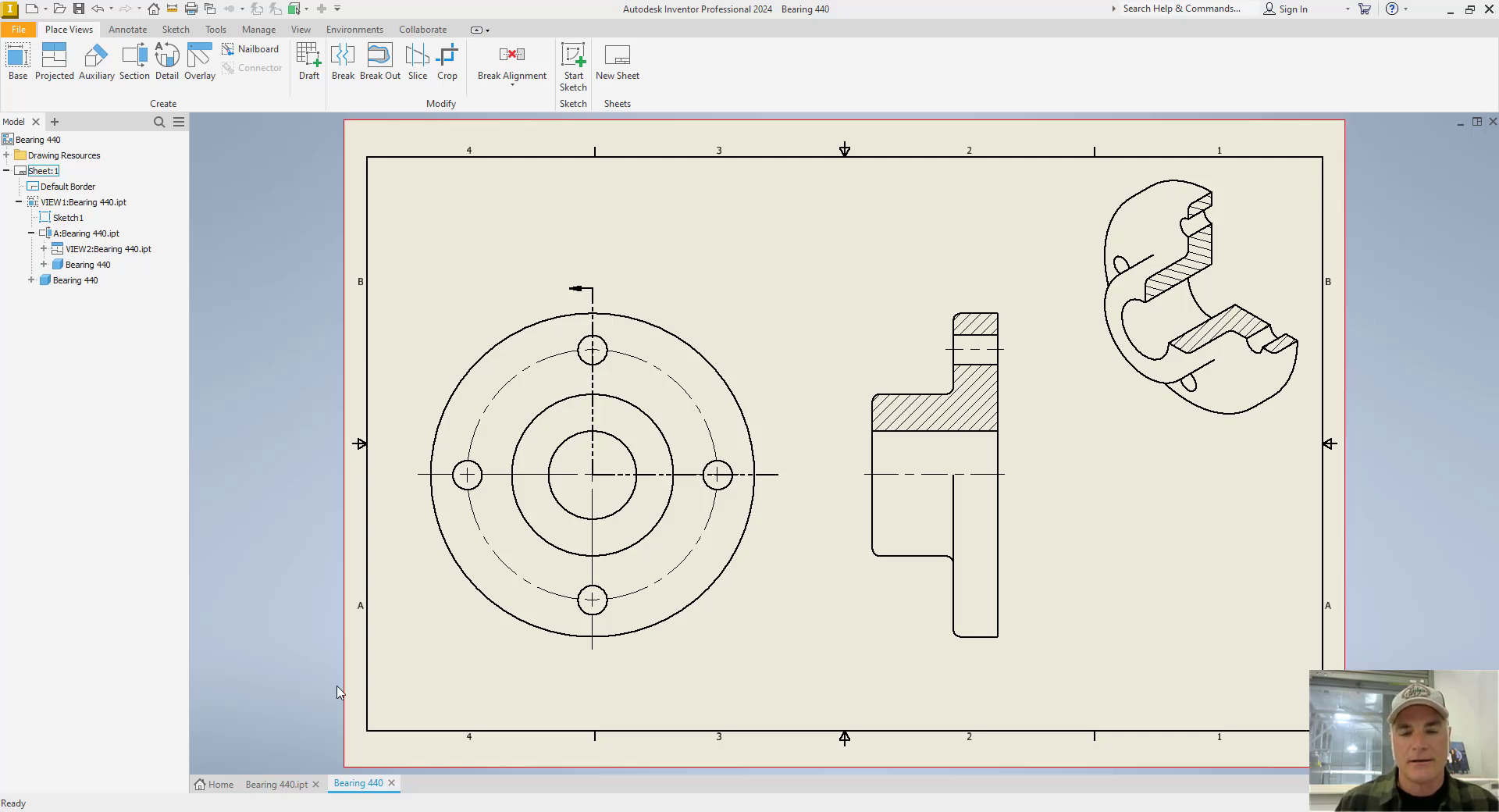
pyautogui.click(277, 783)
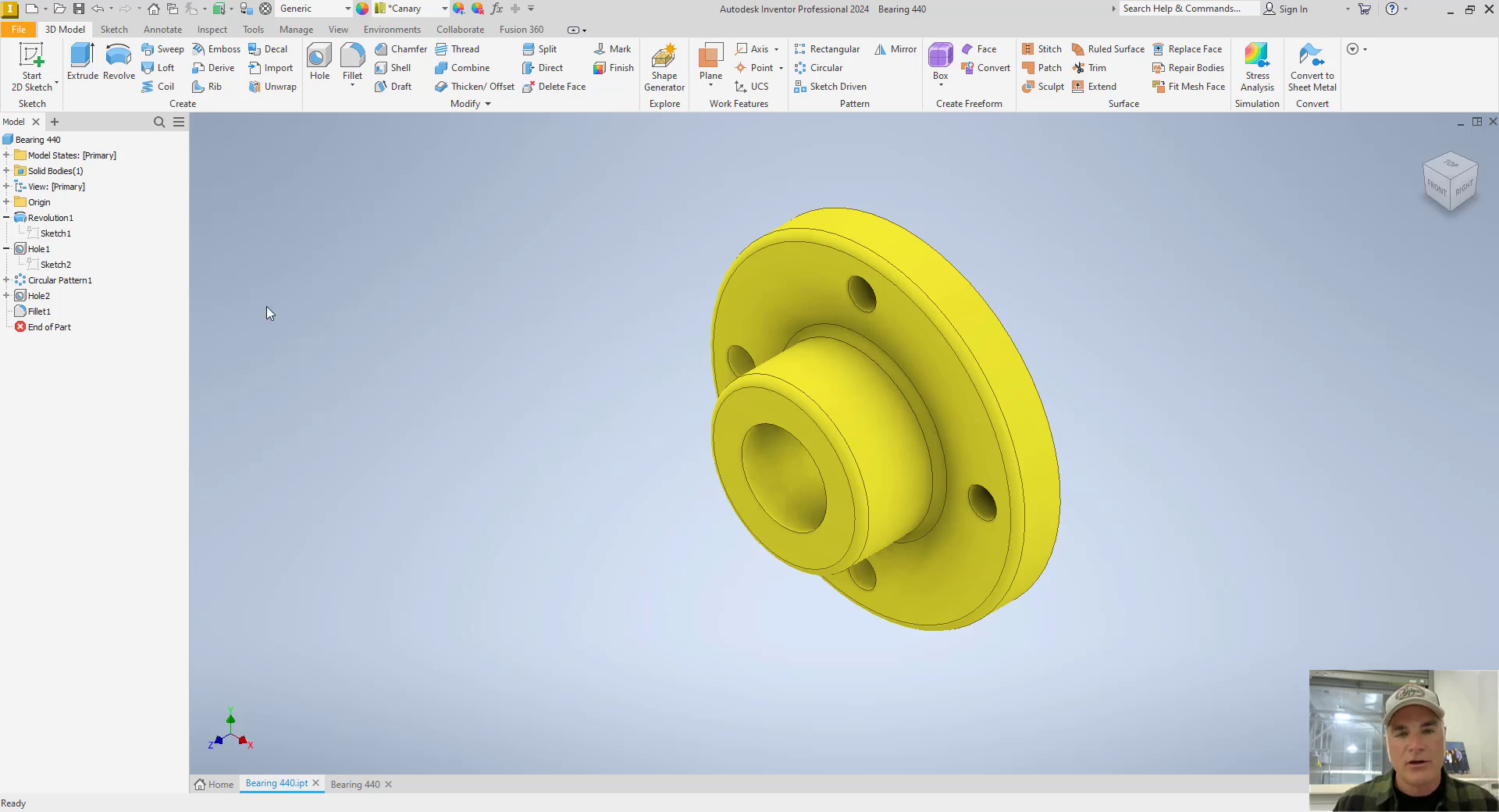
pyautogui.doubleClick(56, 233)
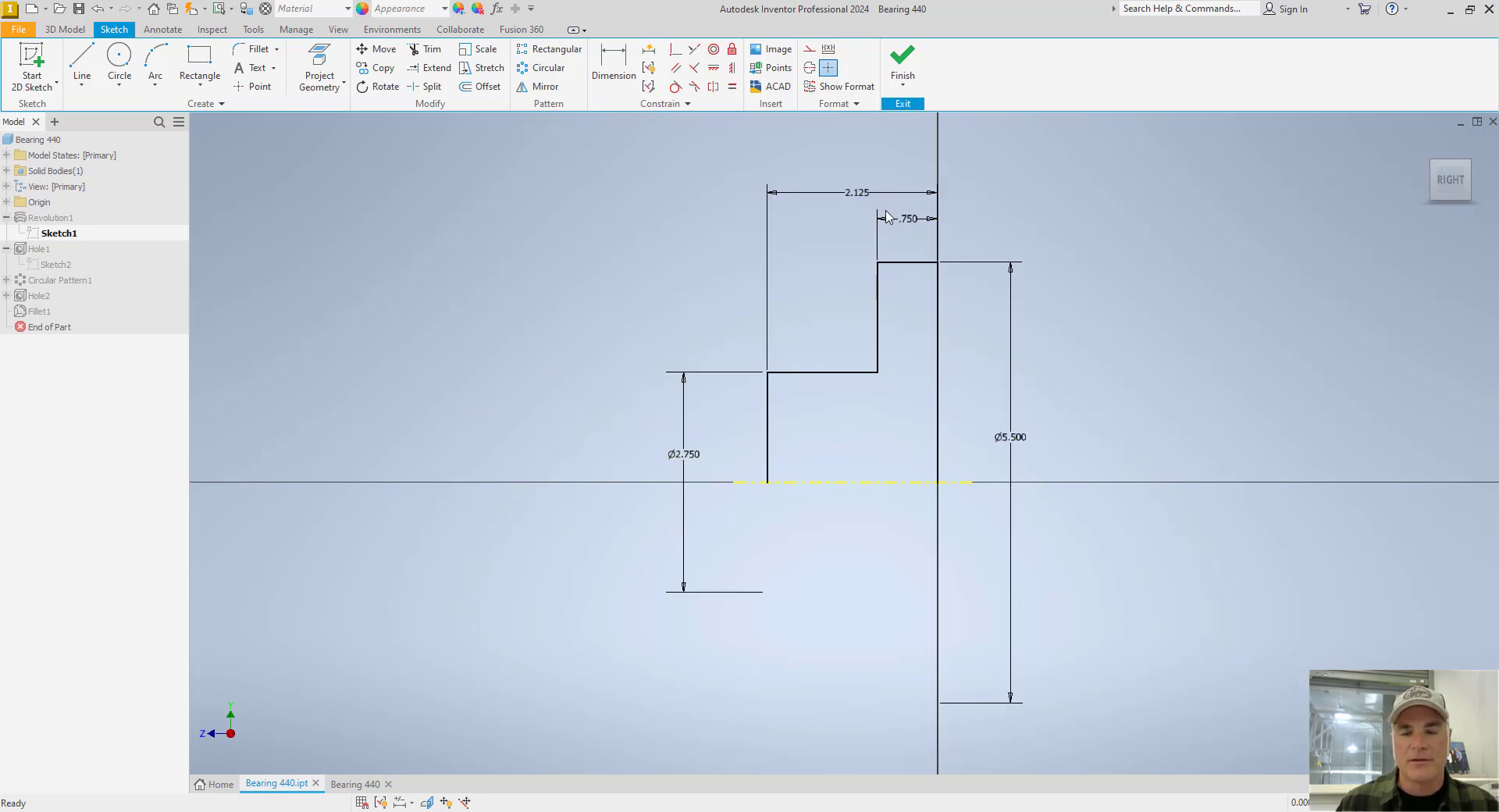
pyautogui.click(902, 63)
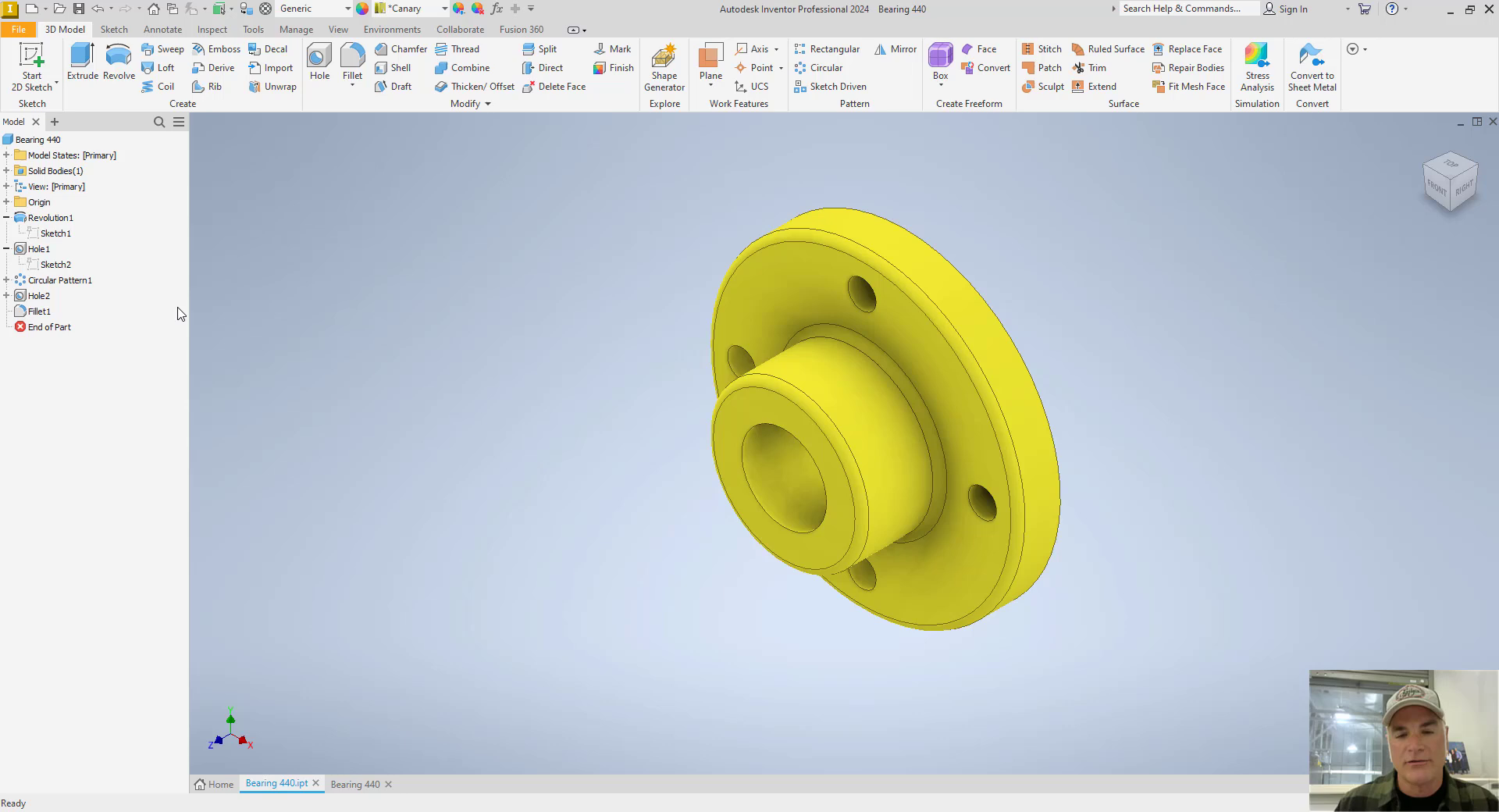
pyautogui.click(339, 783)
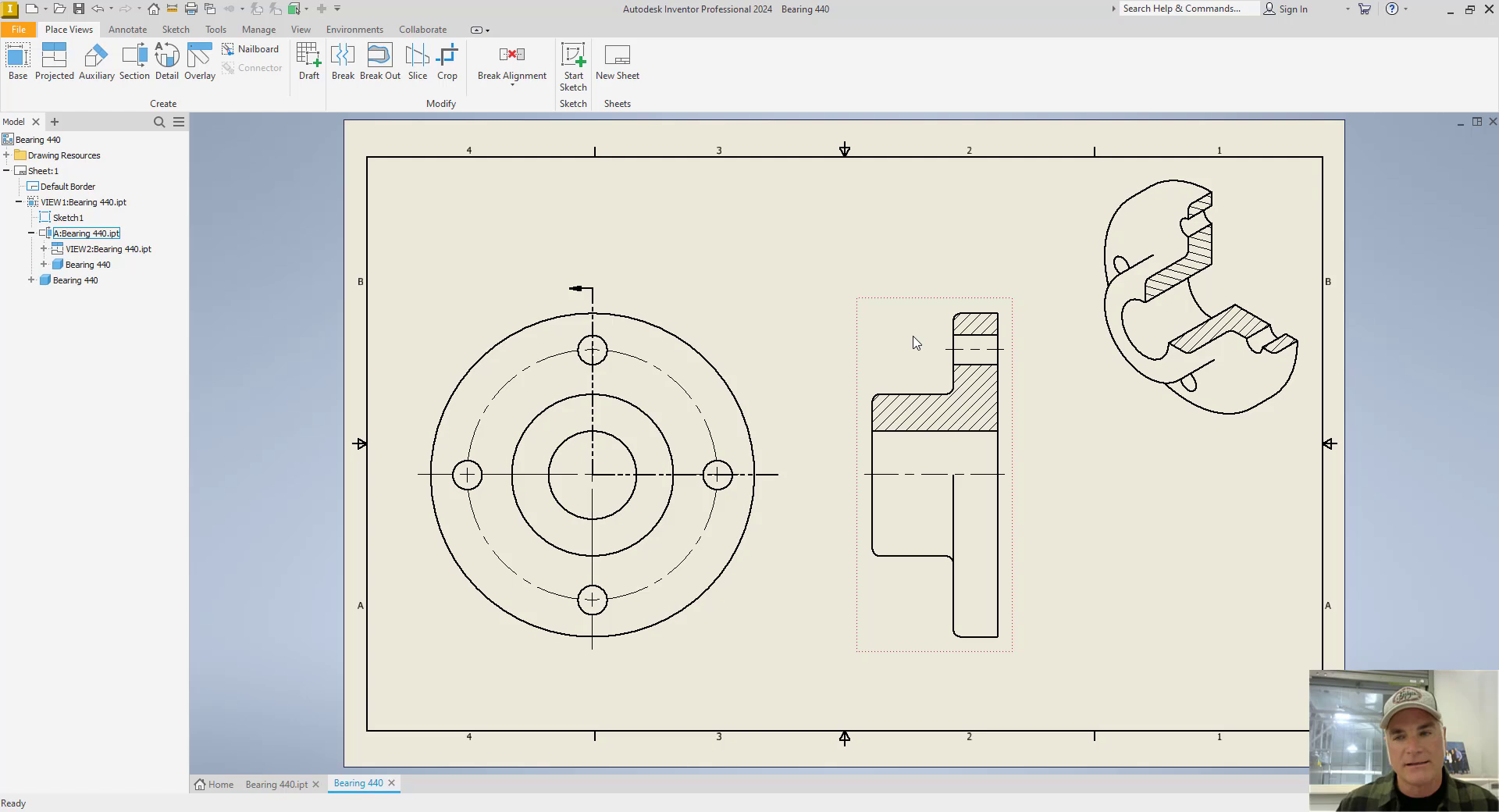
# Step: Retrieve the Ø2.75, 2.13, .75 and Ø5.50 model dimensions into the section view
pyautogui.rightClick(903, 334)
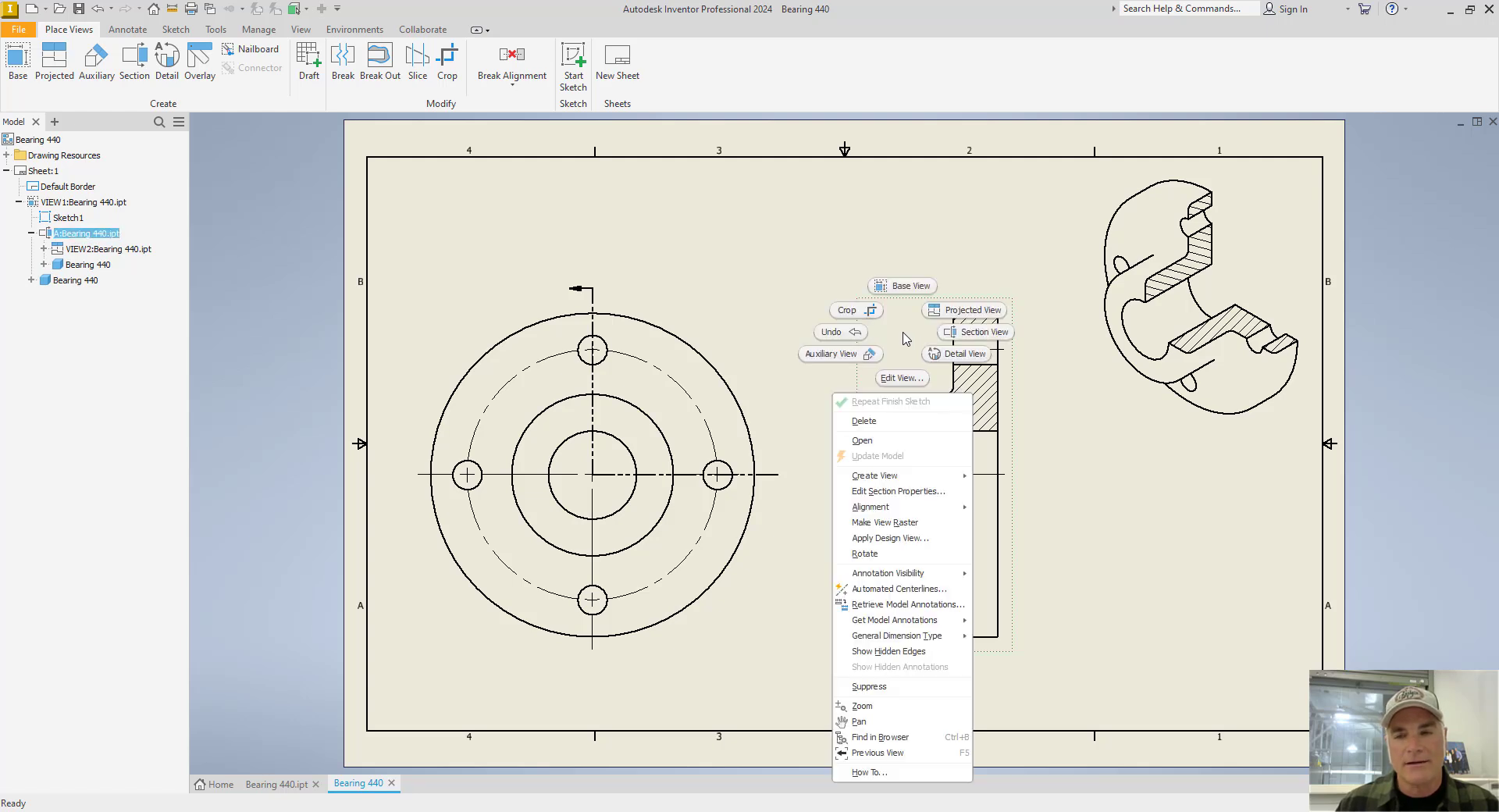
pyautogui.click(901, 605)
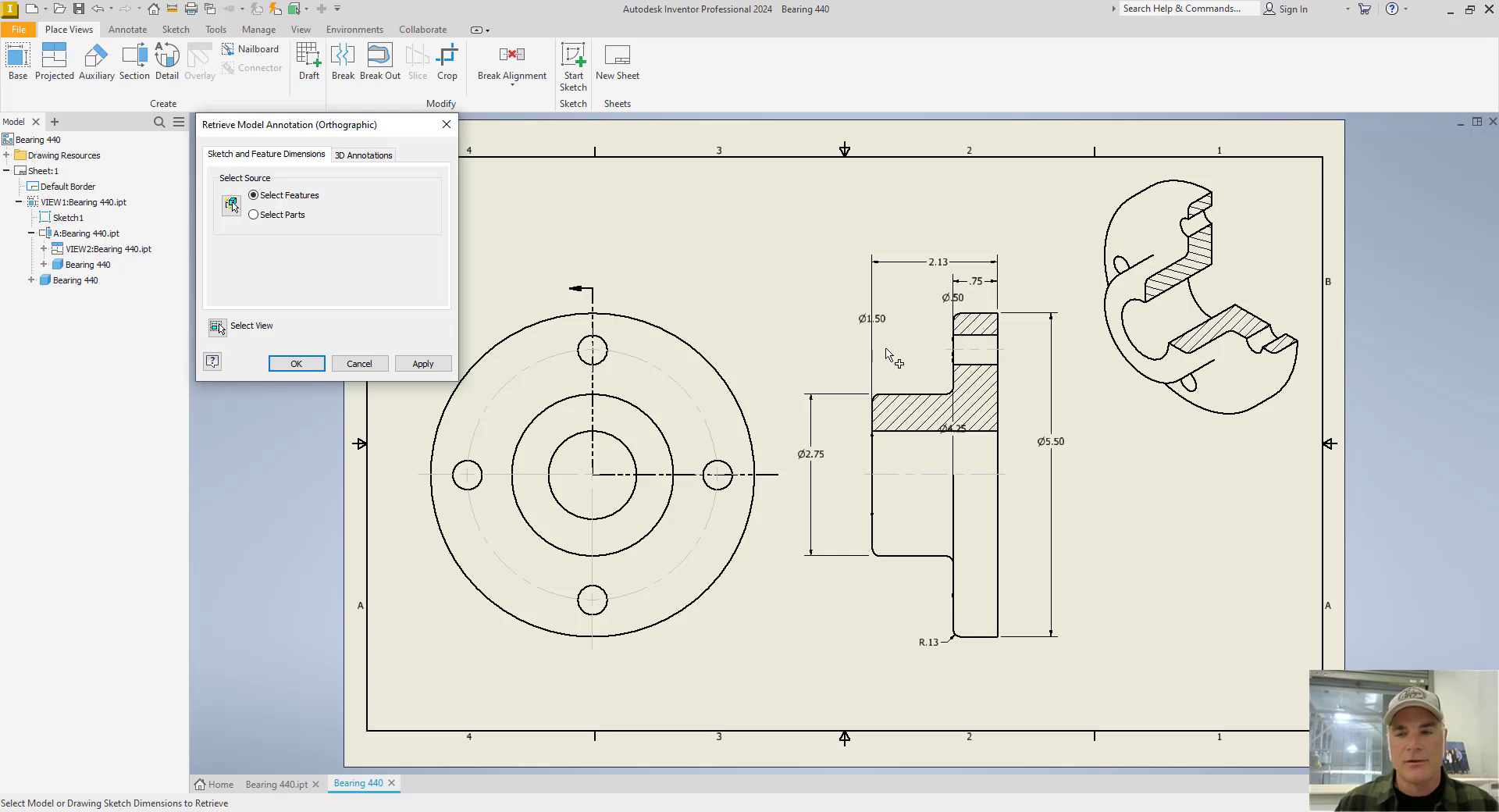
pyautogui.click(833, 396)
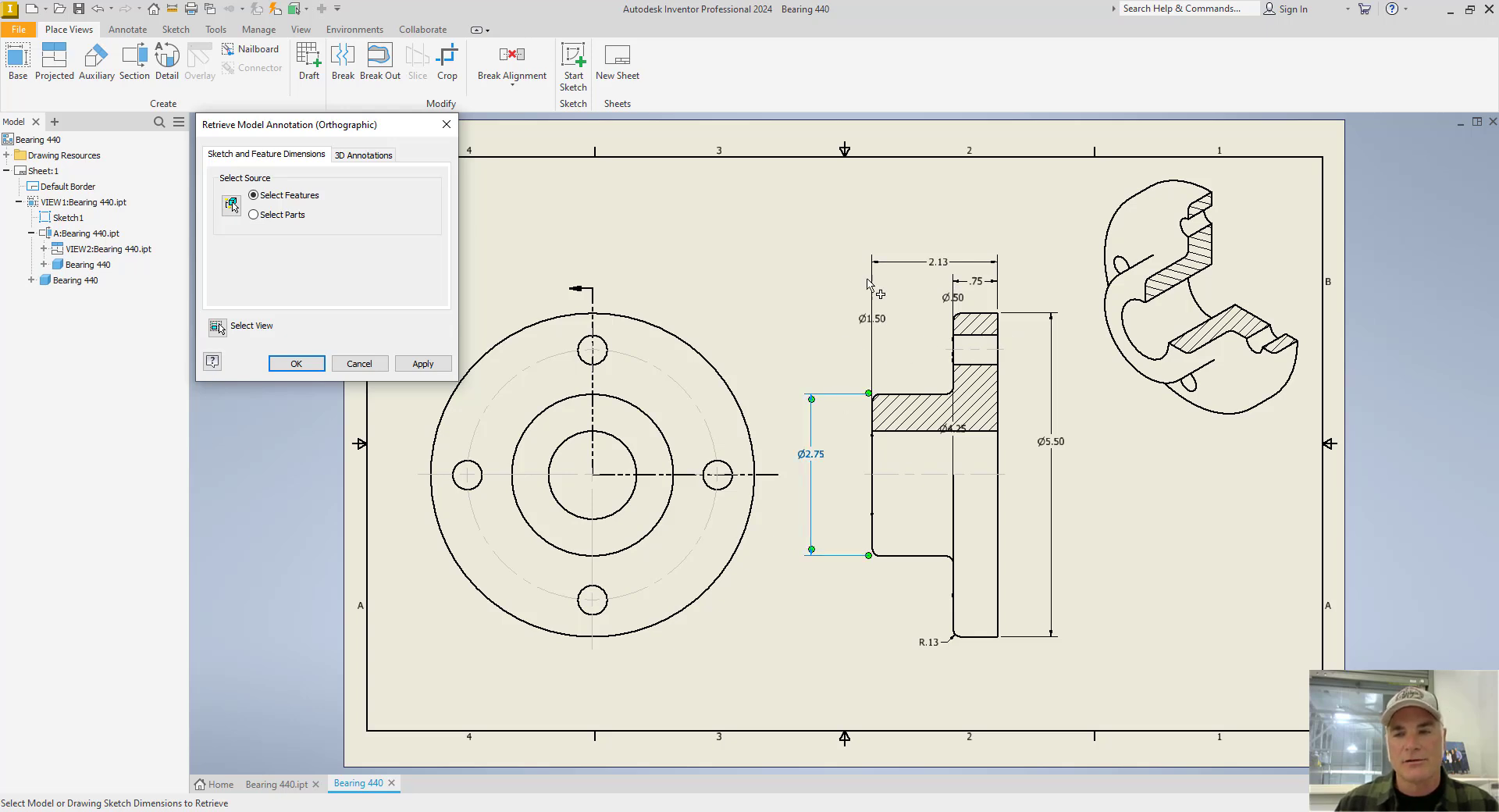
pyautogui.click(903, 264)
pyautogui.click(969, 283)
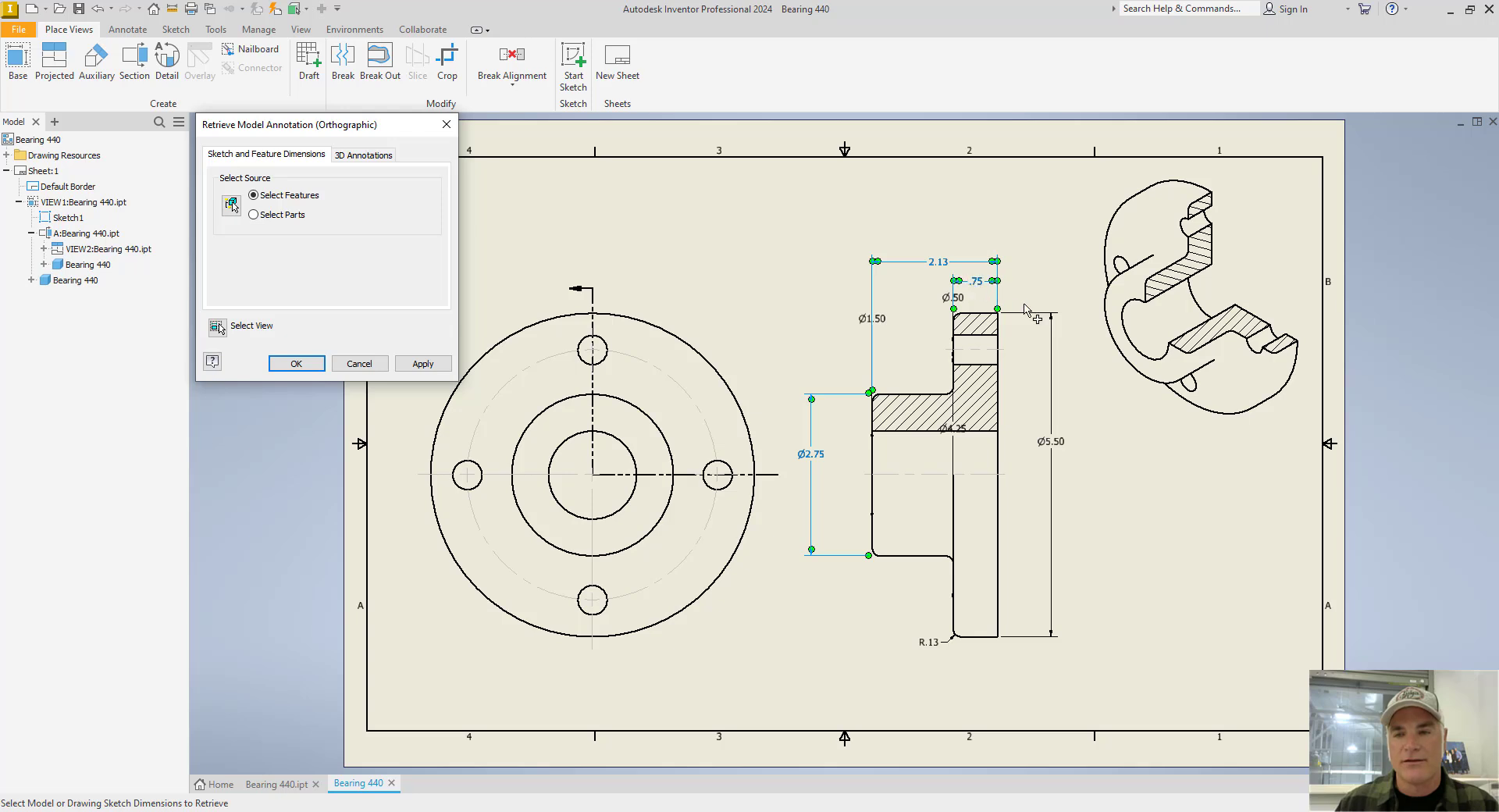
pyautogui.click(1033, 316)
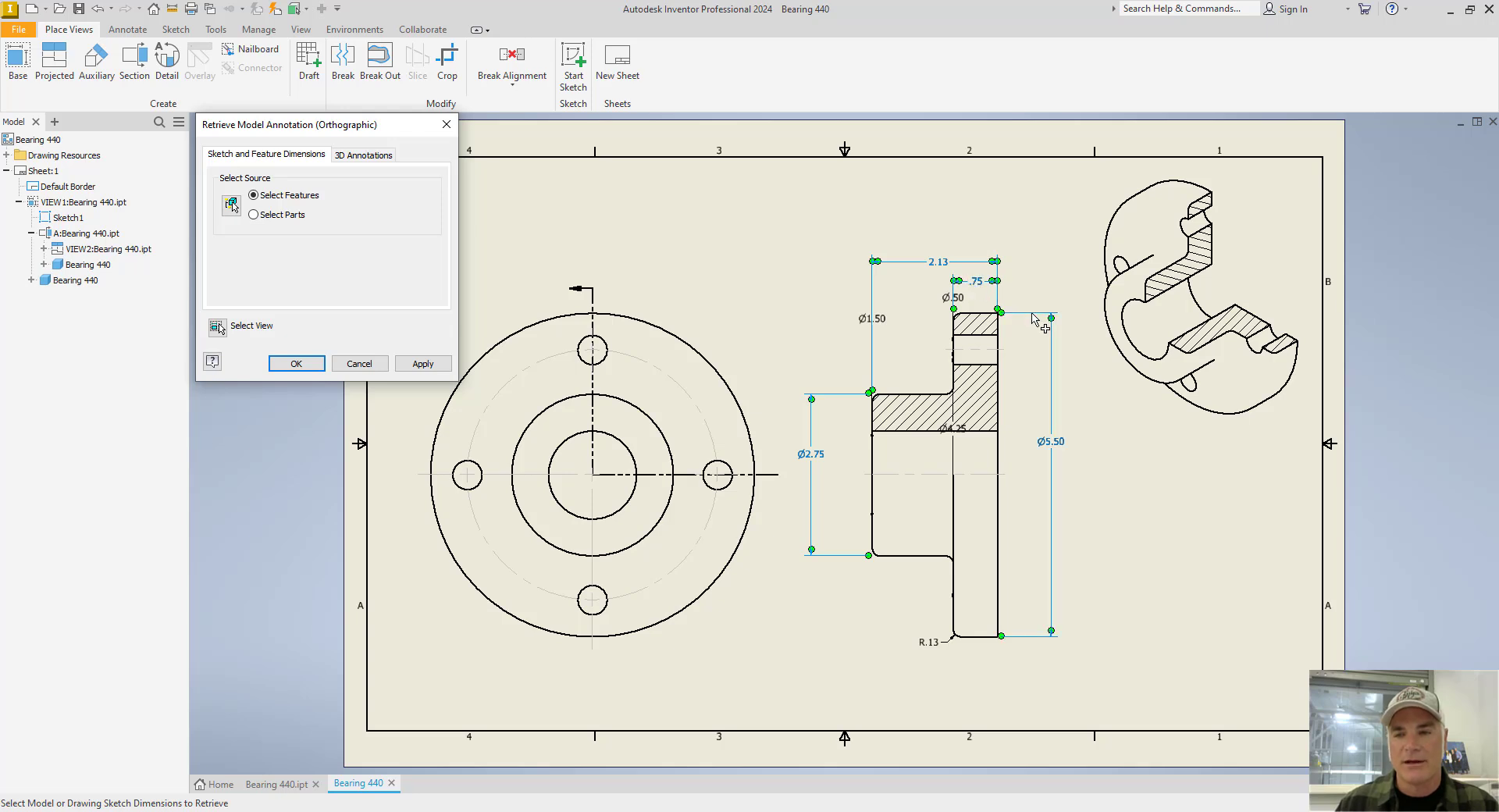
pyautogui.click(296, 364)
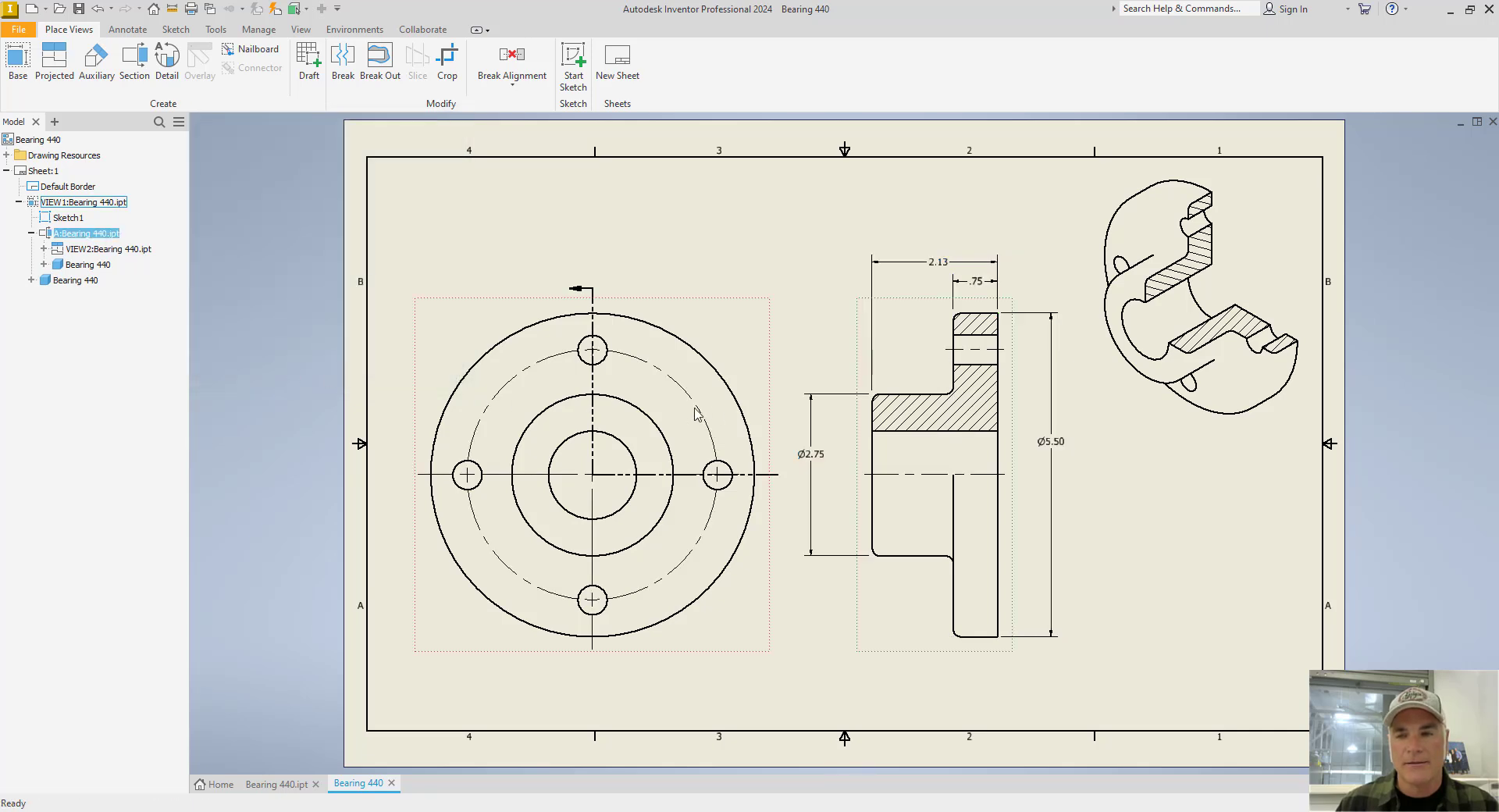
# Step: Move the section view's Ø2.75 and Ø5.50 dimensions closer with text at the centerline, and tidy the .75 and 2.13 dimensions
pyautogui.scroll(3, 961, 375)
pyautogui.moveTo(962, 375)
pyautogui.mouseDown(button='middle')
pyautogui.moveTo(890, 196)
pyautogui.moveTo(891, 279)
pyautogui.mouseUp(button='middle')
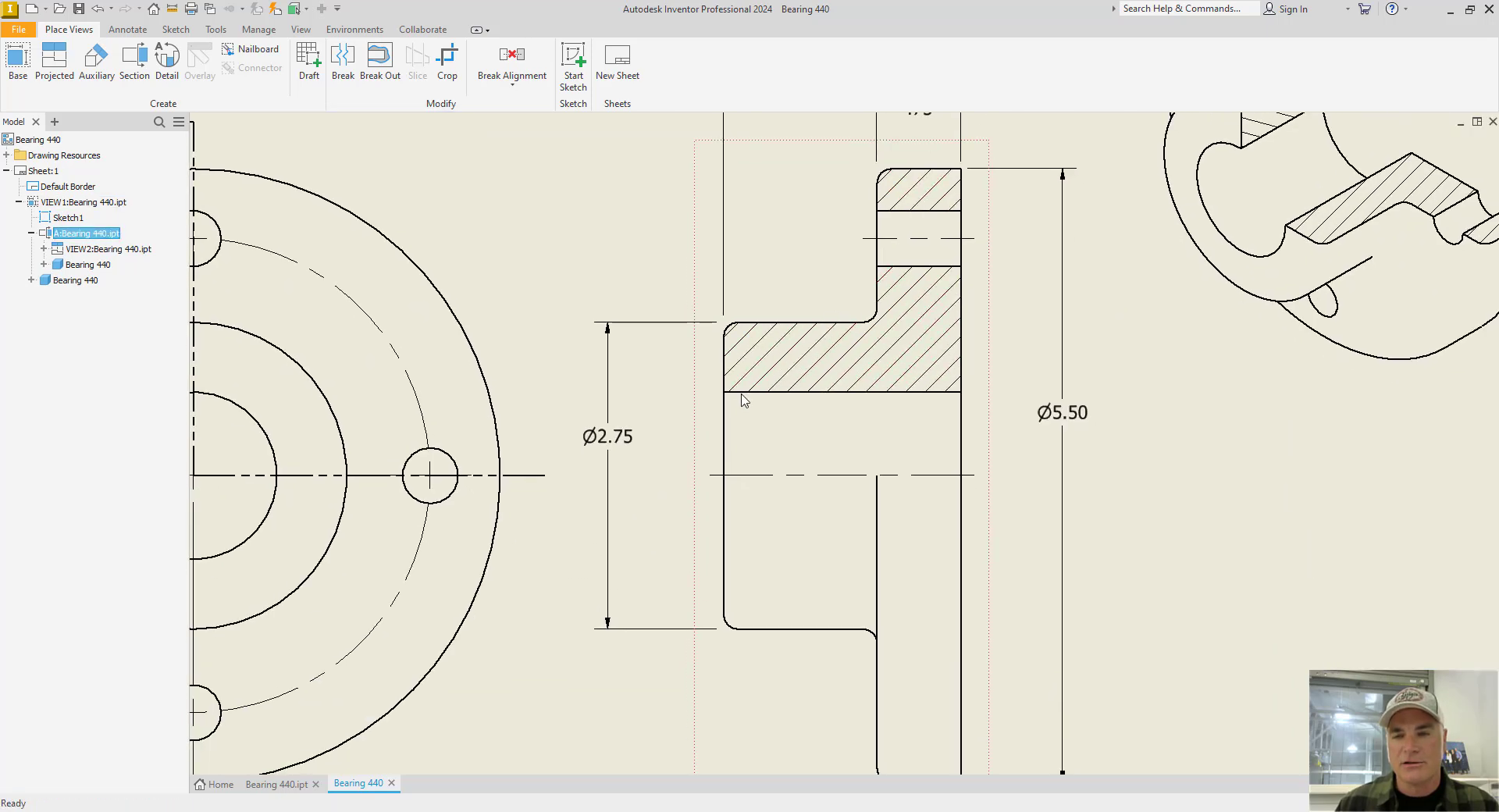
pyautogui.moveTo(615, 444); pyautogui.dragTo(667, 476)
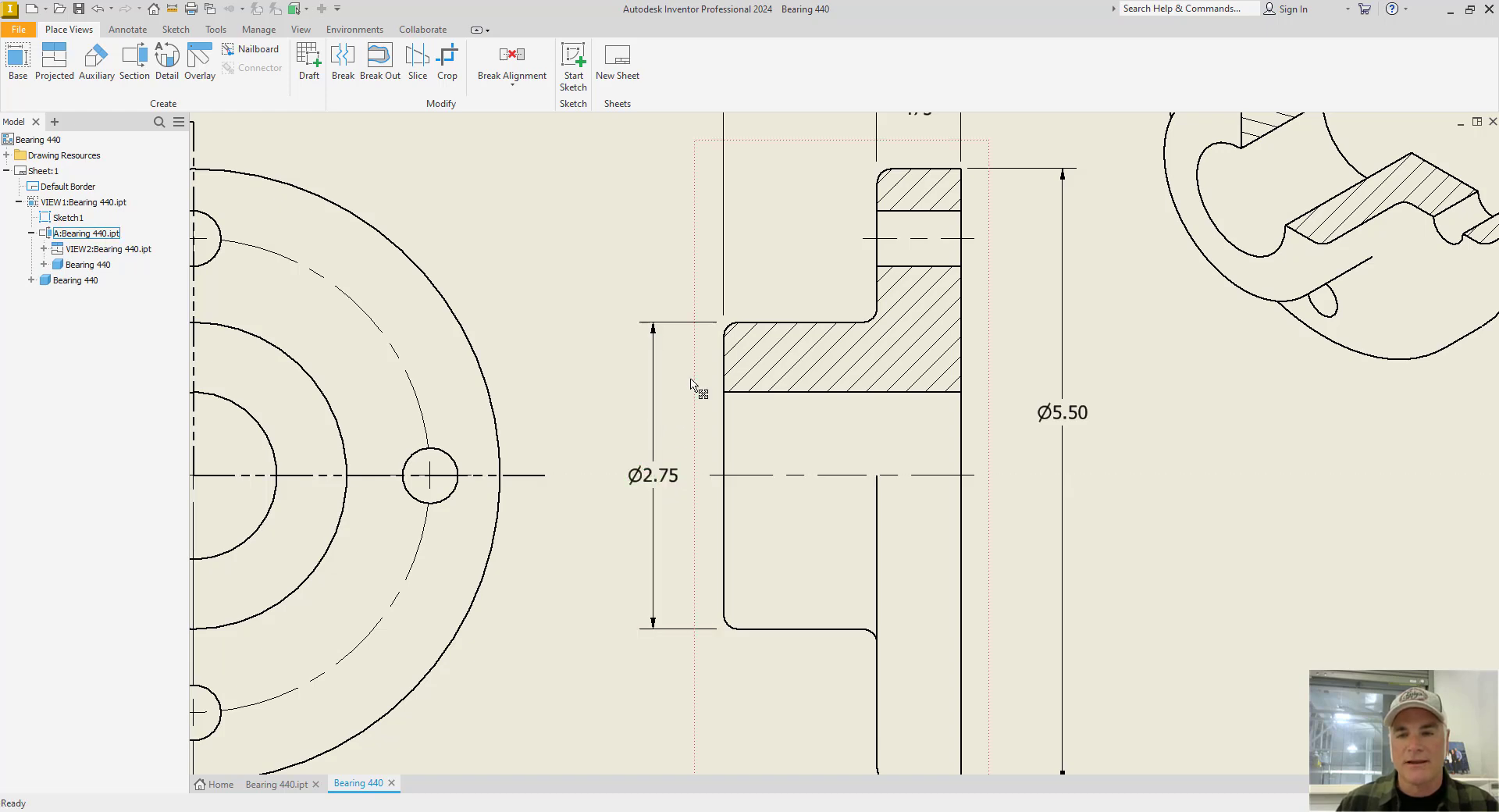
pyautogui.moveTo(691, 380)
pyautogui.mouseDown(button='middle')
pyautogui.moveTo(670, 413)
pyautogui.moveTo(530, 407)
pyautogui.mouseUp(button='middle')
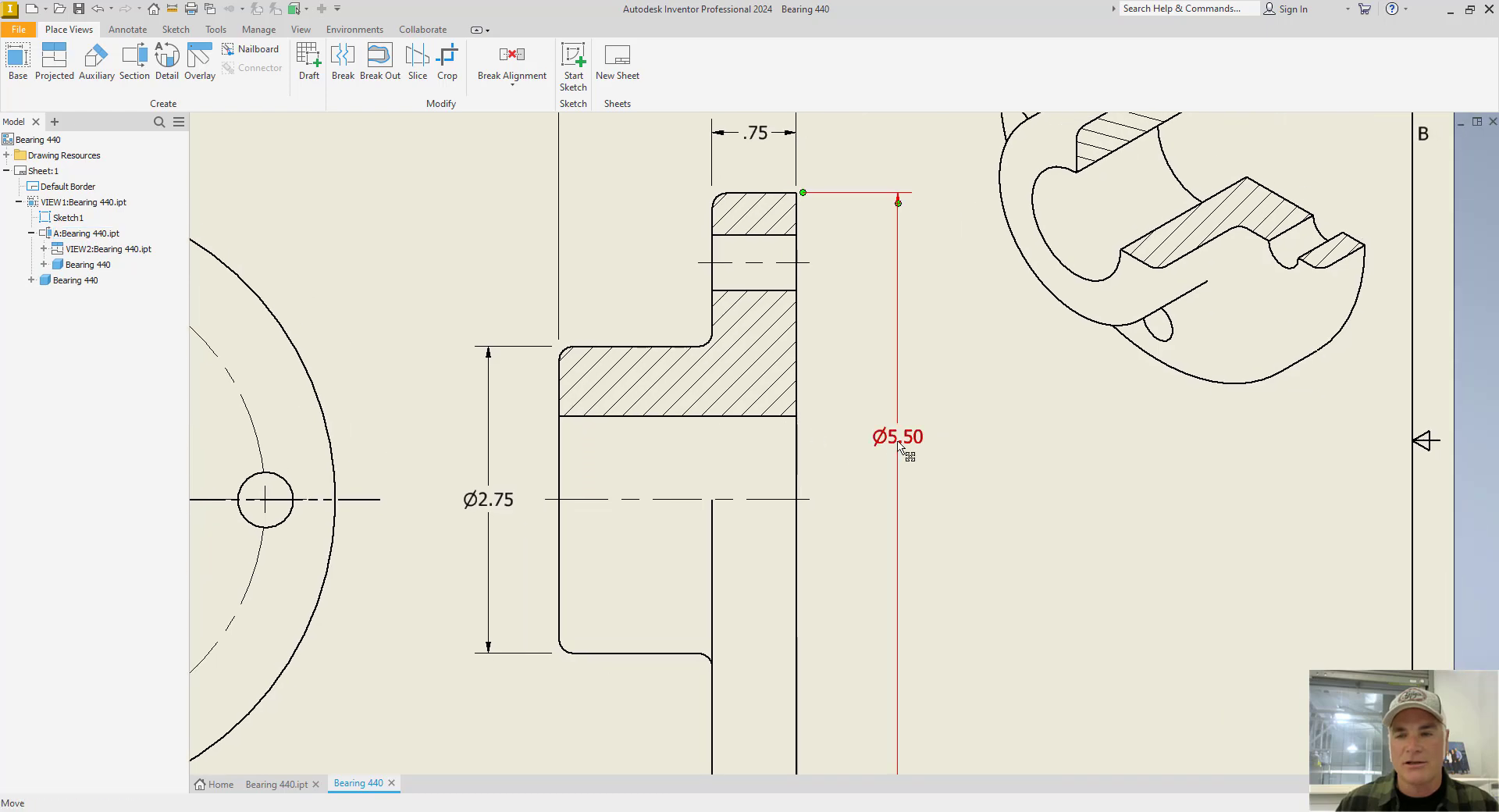
pyautogui.moveTo(899, 443); pyautogui.dragTo(866, 502)
pyautogui.moveTo(818, 228); pyautogui.dragTo(818, 408, button='middle')
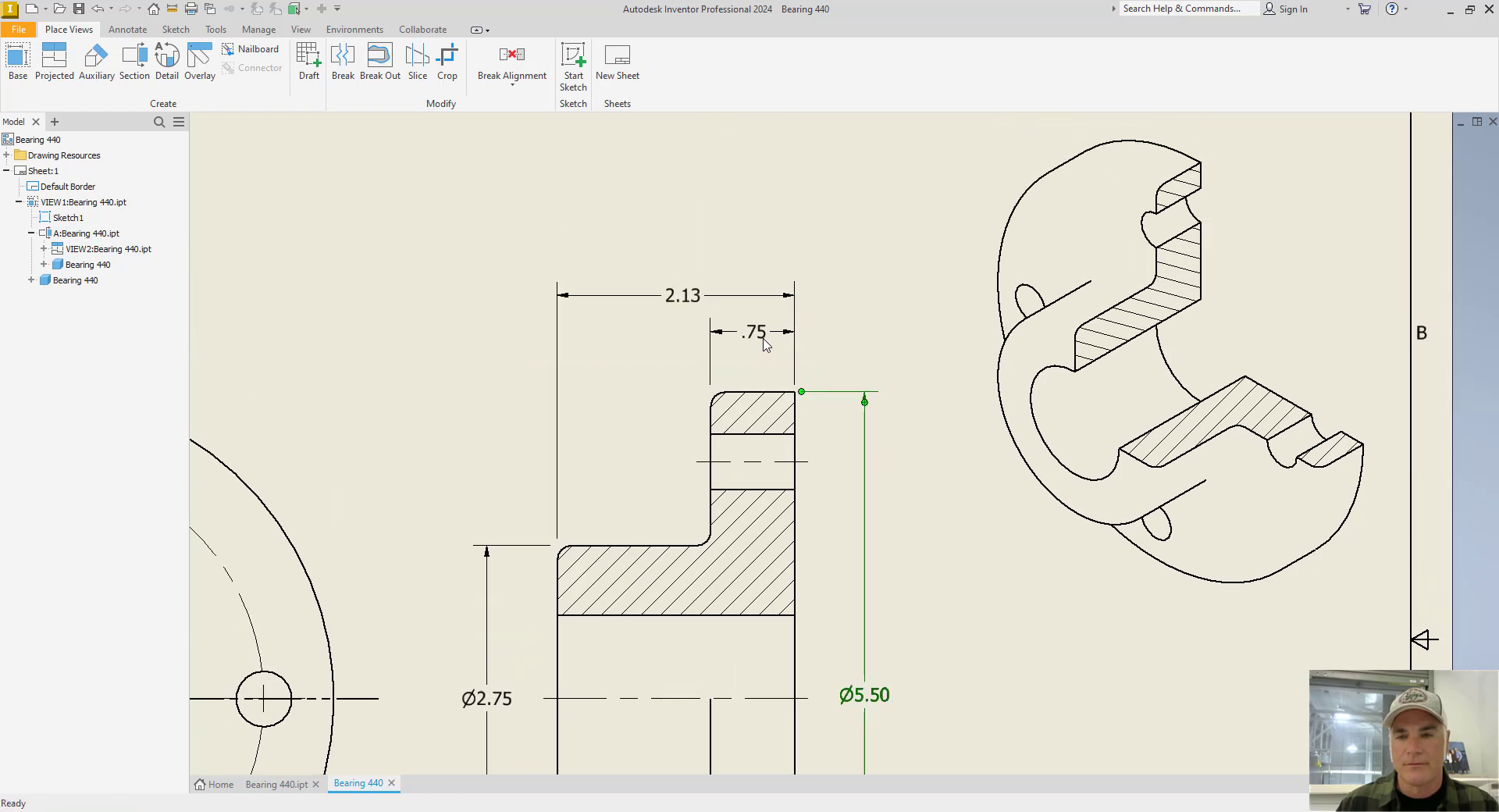
pyautogui.moveTo(769, 348); pyautogui.dragTo(760, 337)
pyautogui.moveTo(683, 302)
pyautogui.mouseDown()
pyautogui.moveTo(678, 281)
pyautogui.moveTo(677, 295)
pyautogui.mouseUp()
pyautogui.click(501, 322)
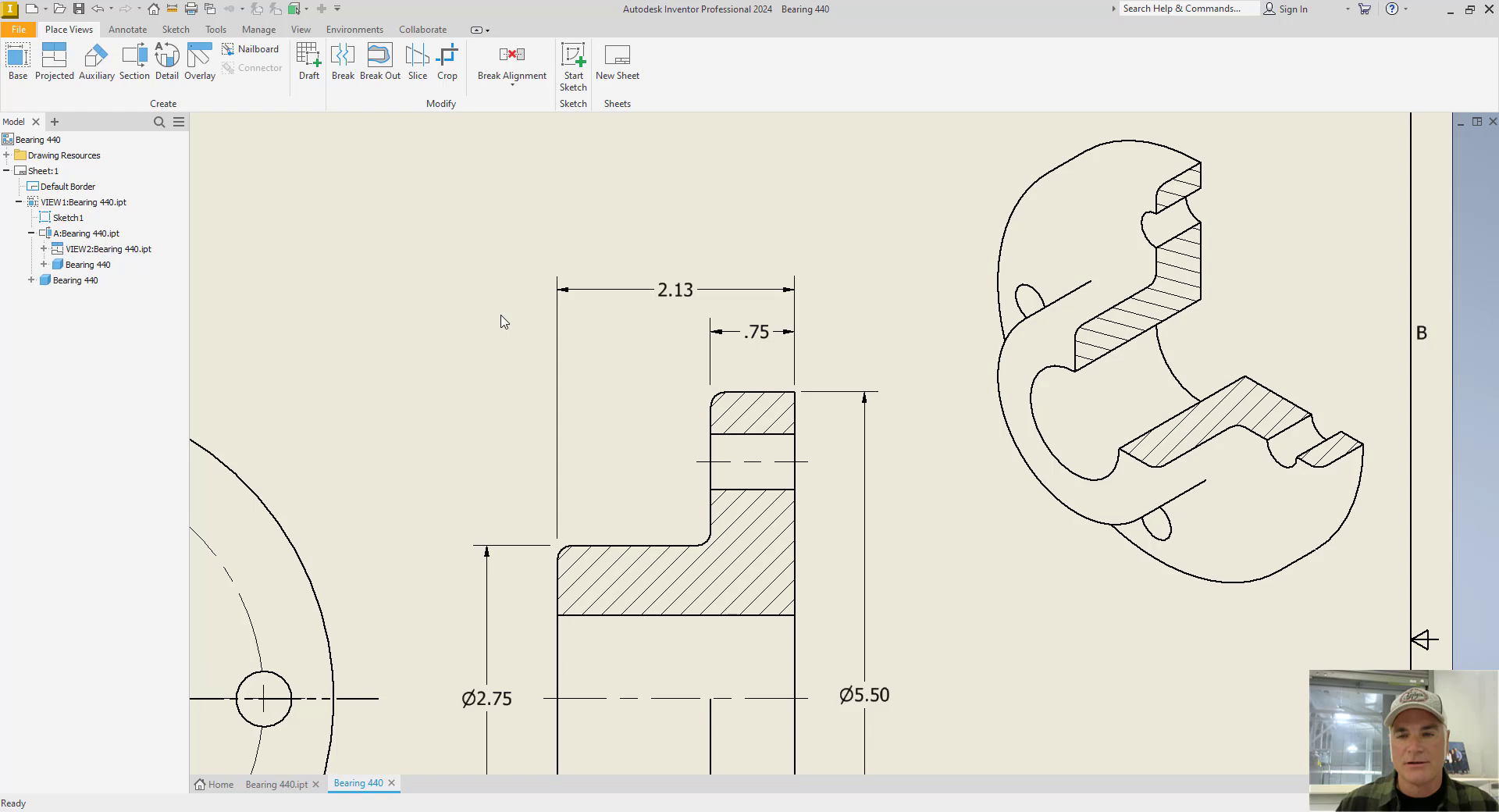
# Step: Shift the front view slightly left and move the Ø5.50 dimension to the hub side of the section view, outside Ø2.75
pyautogui.scroll(-2, 500, 321)
pyautogui.moveTo(500, 321); pyautogui.dragTo(555, 187, button='middle')
pyautogui.scroll(4, 719, 321)
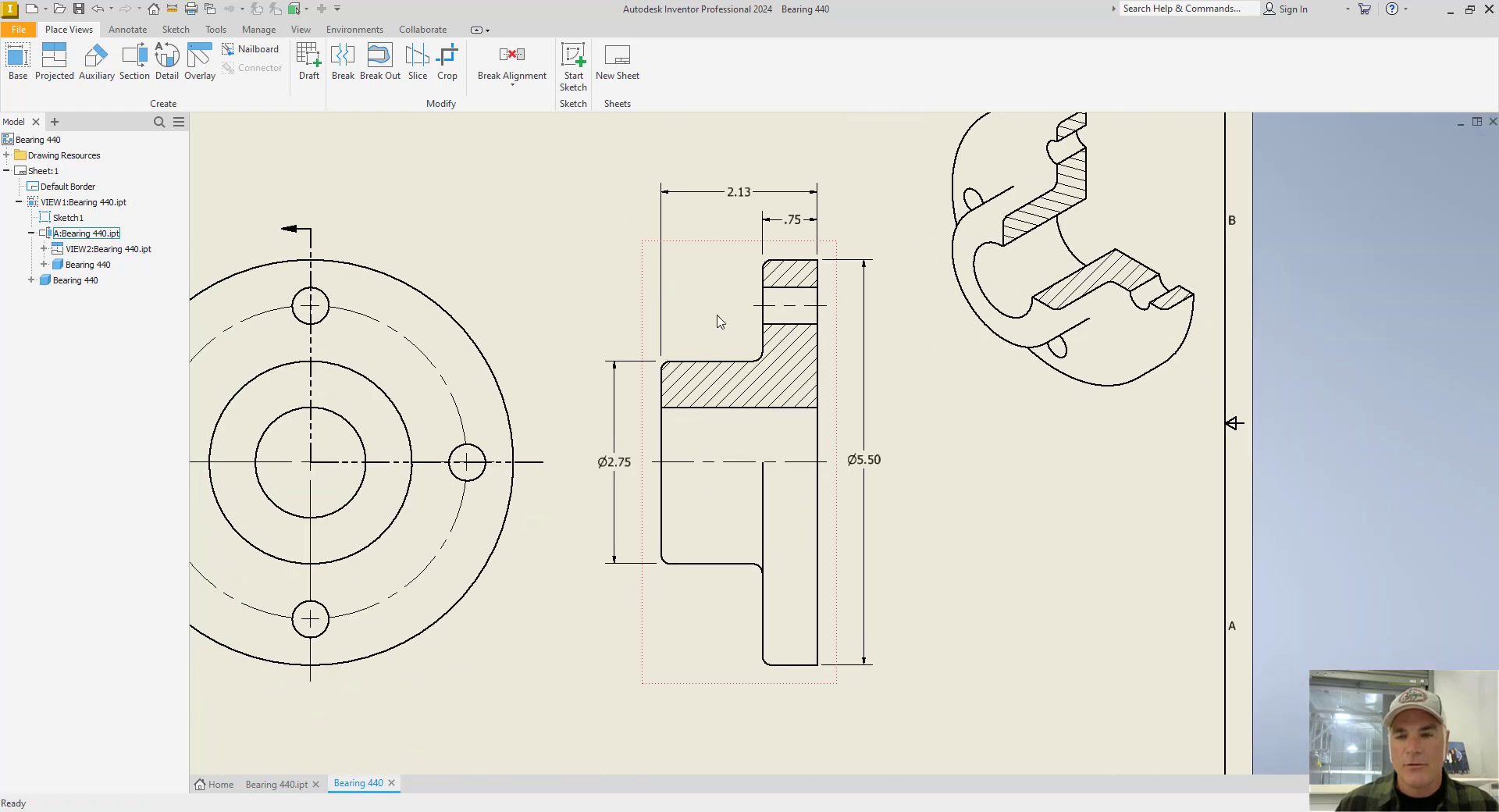
pyautogui.click(865, 459)
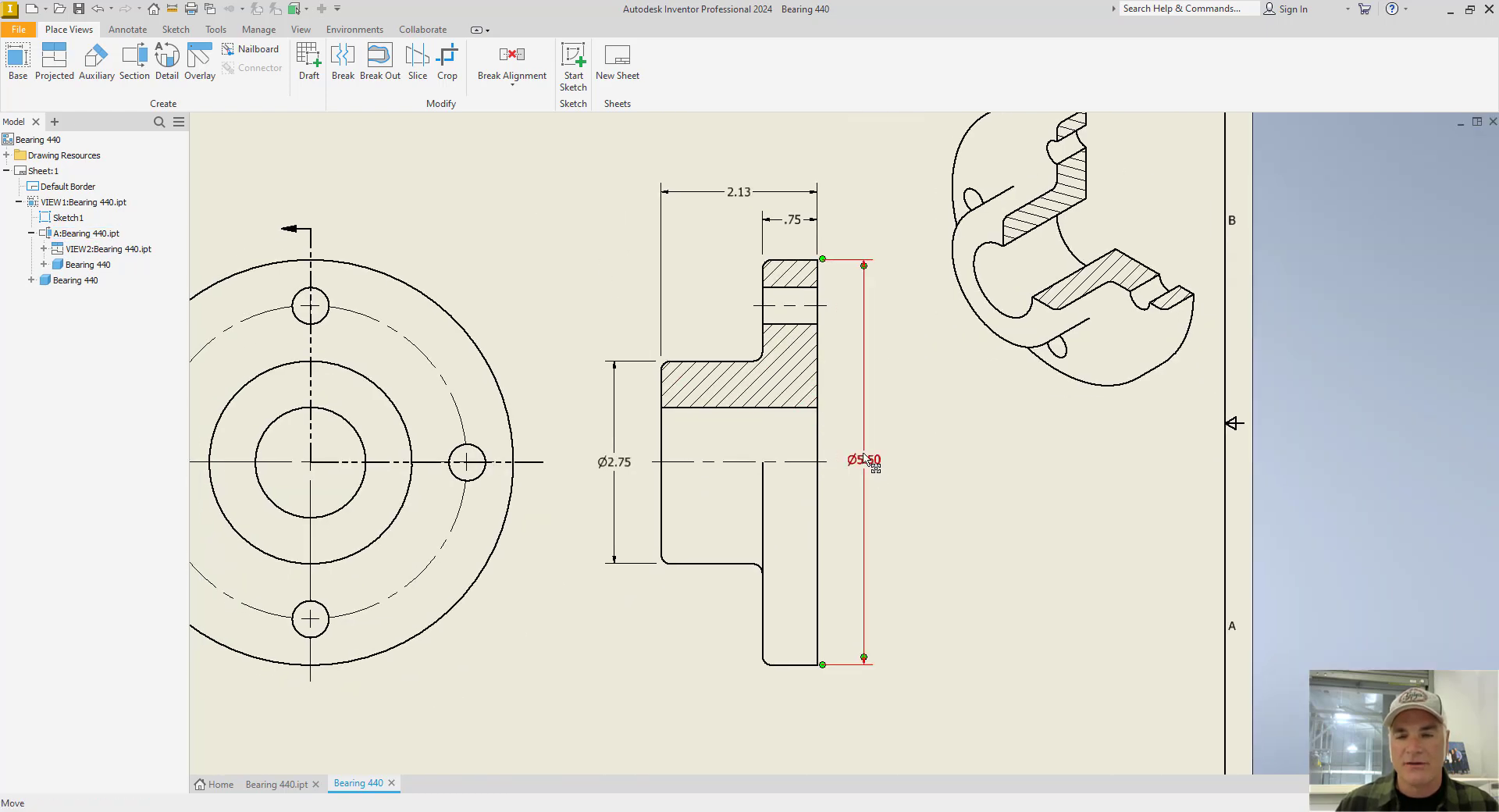
pyautogui.click(546, 351)
pyautogui.scroll(5, 551, 490)
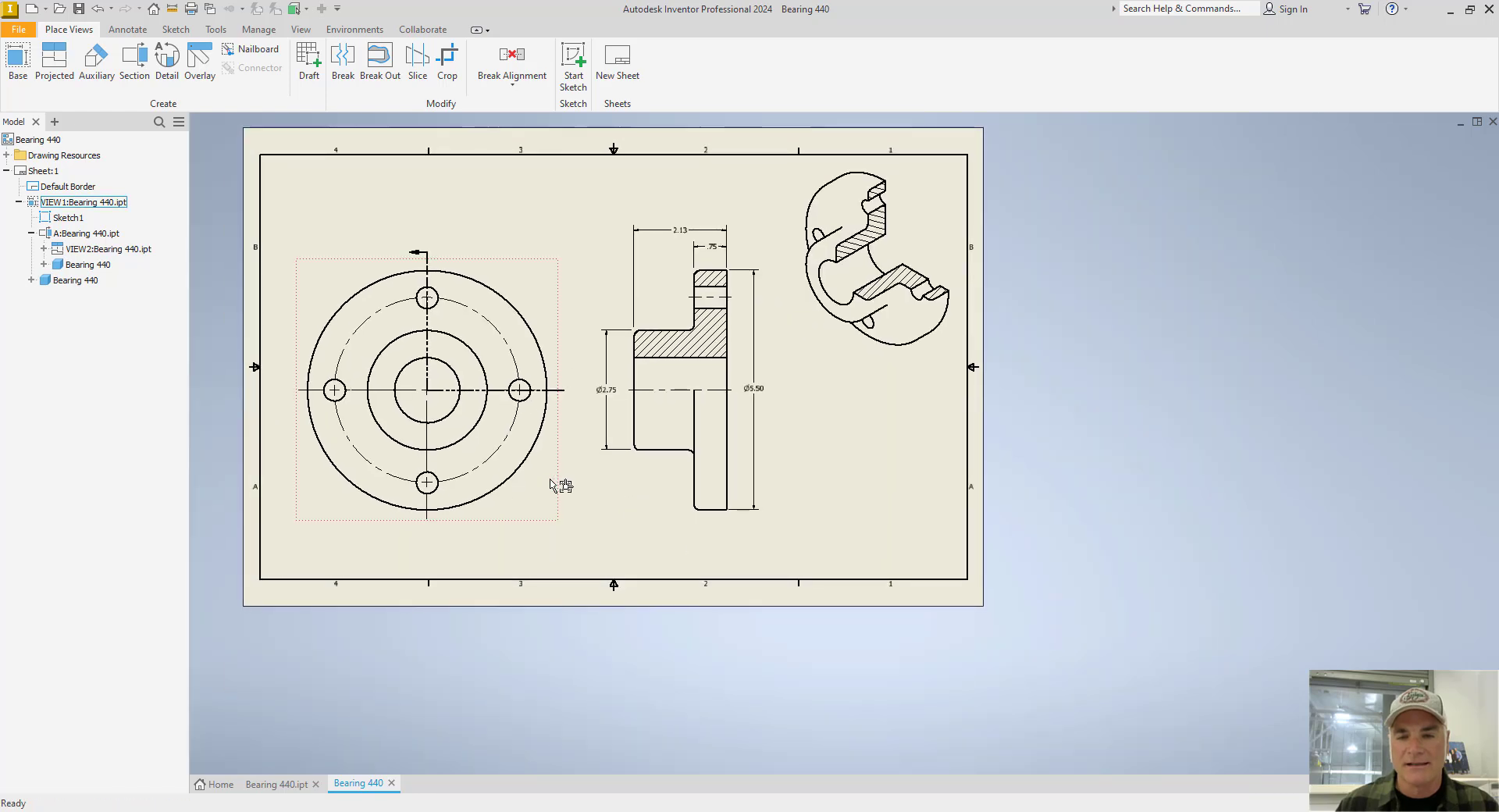
pyautogui.moveTo(551, 523); pyautogui.dragTo(537, 522)
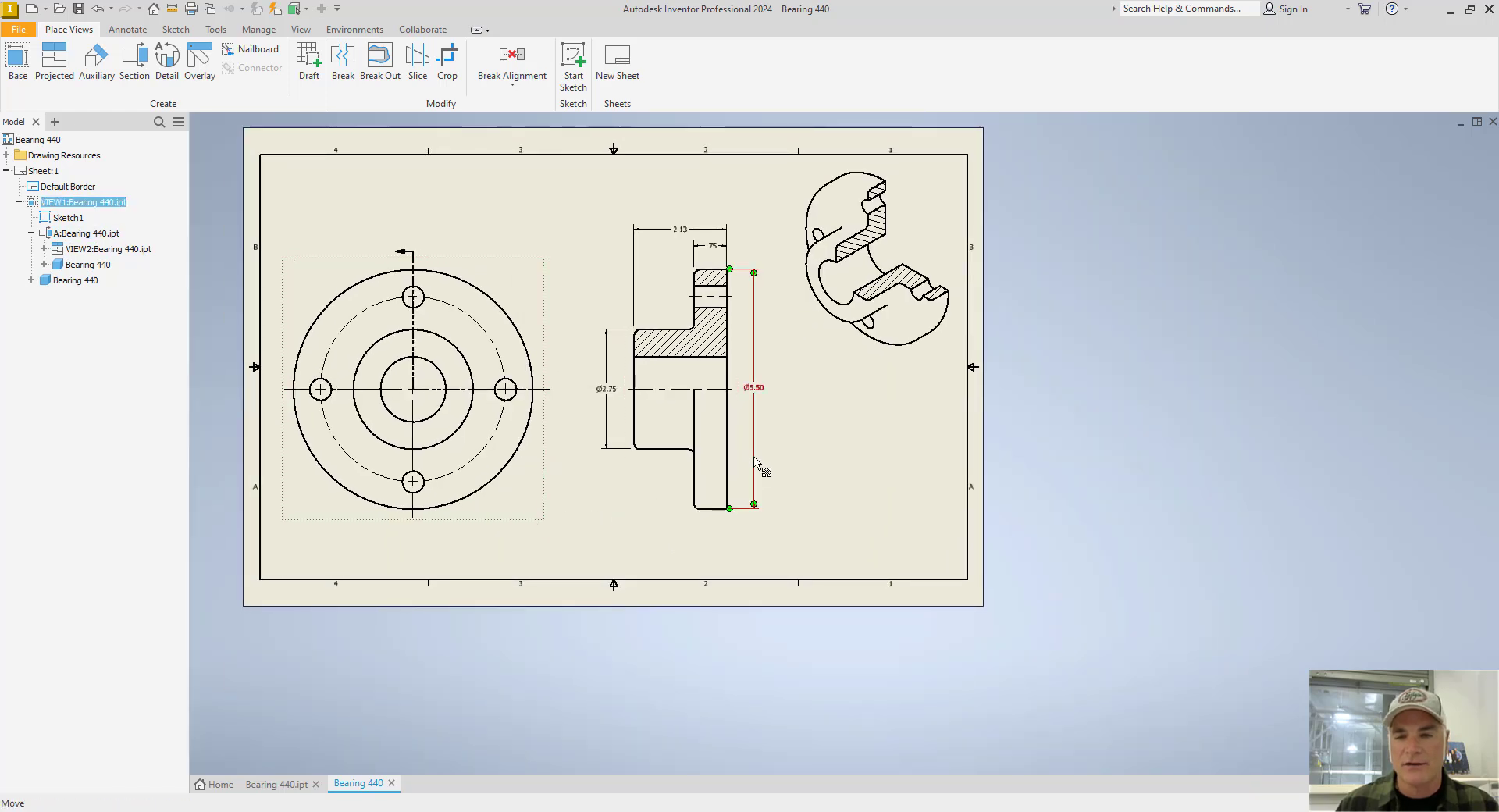
pyautogui.moveTo(758, 388)
pyautogui.mouseDown()
pyautogui.moveTo(591, 390)
pyautogui.moveTo(593, 410)
pyautogui.mouseUp()
# Step: Shorten the Ø5.50 dimension's extension lines by attaching them at the flange's left corners in the section view
pyautogui.scroll(4, 697, 281)
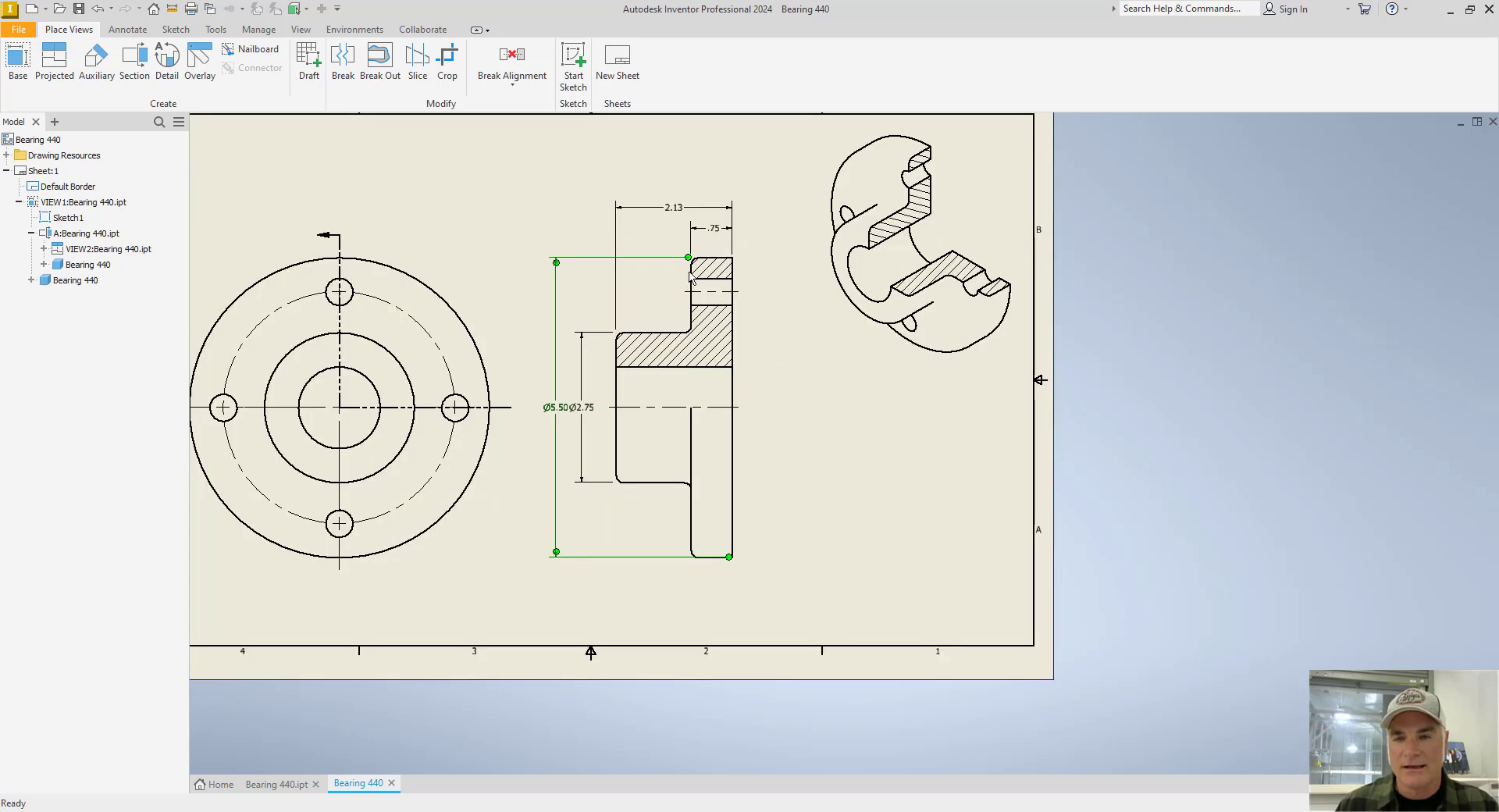
pyautogui.click(693, 269)
pyautogui.click(701, 245)
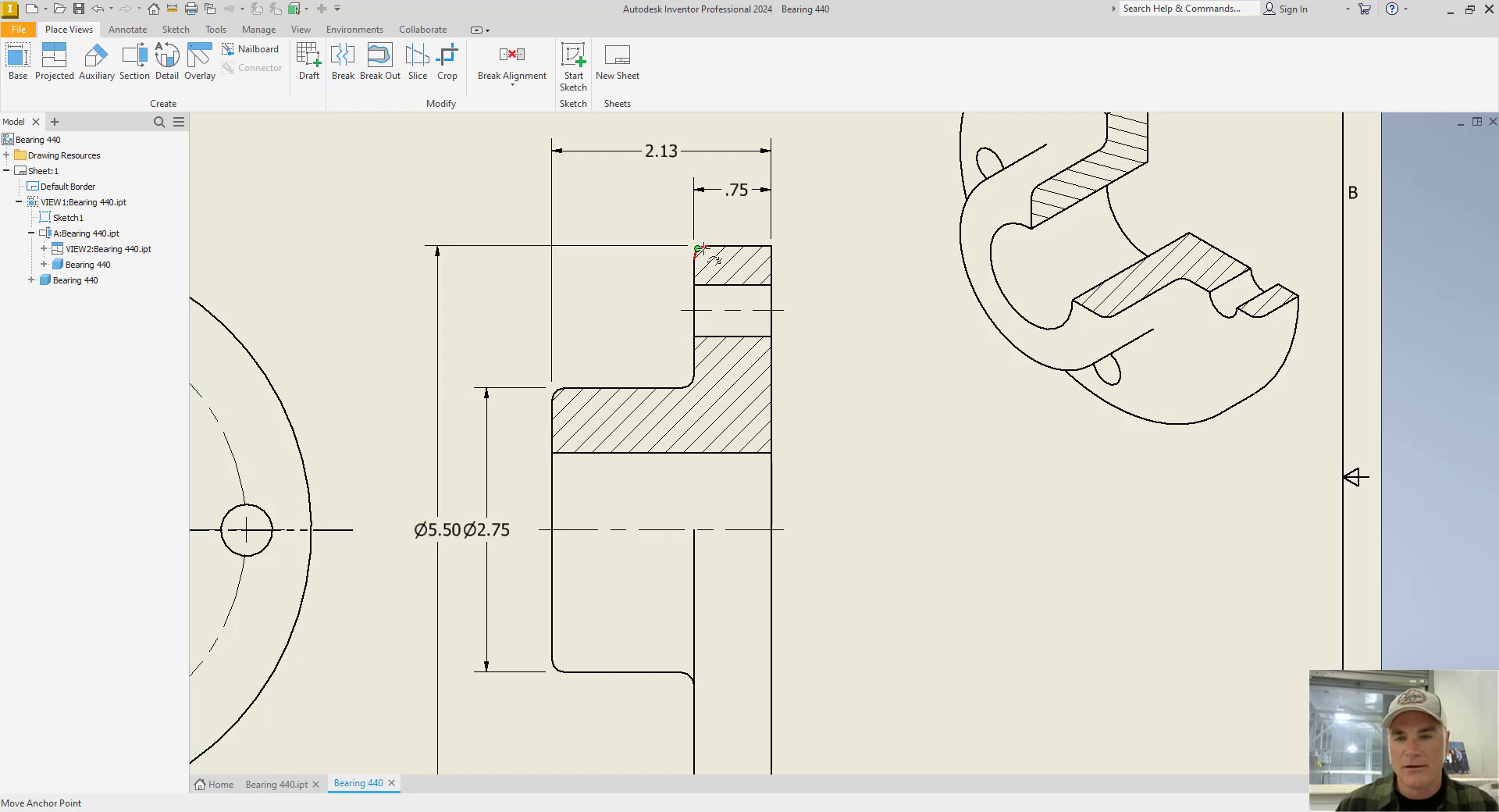
pyautogui.click(694, 235)
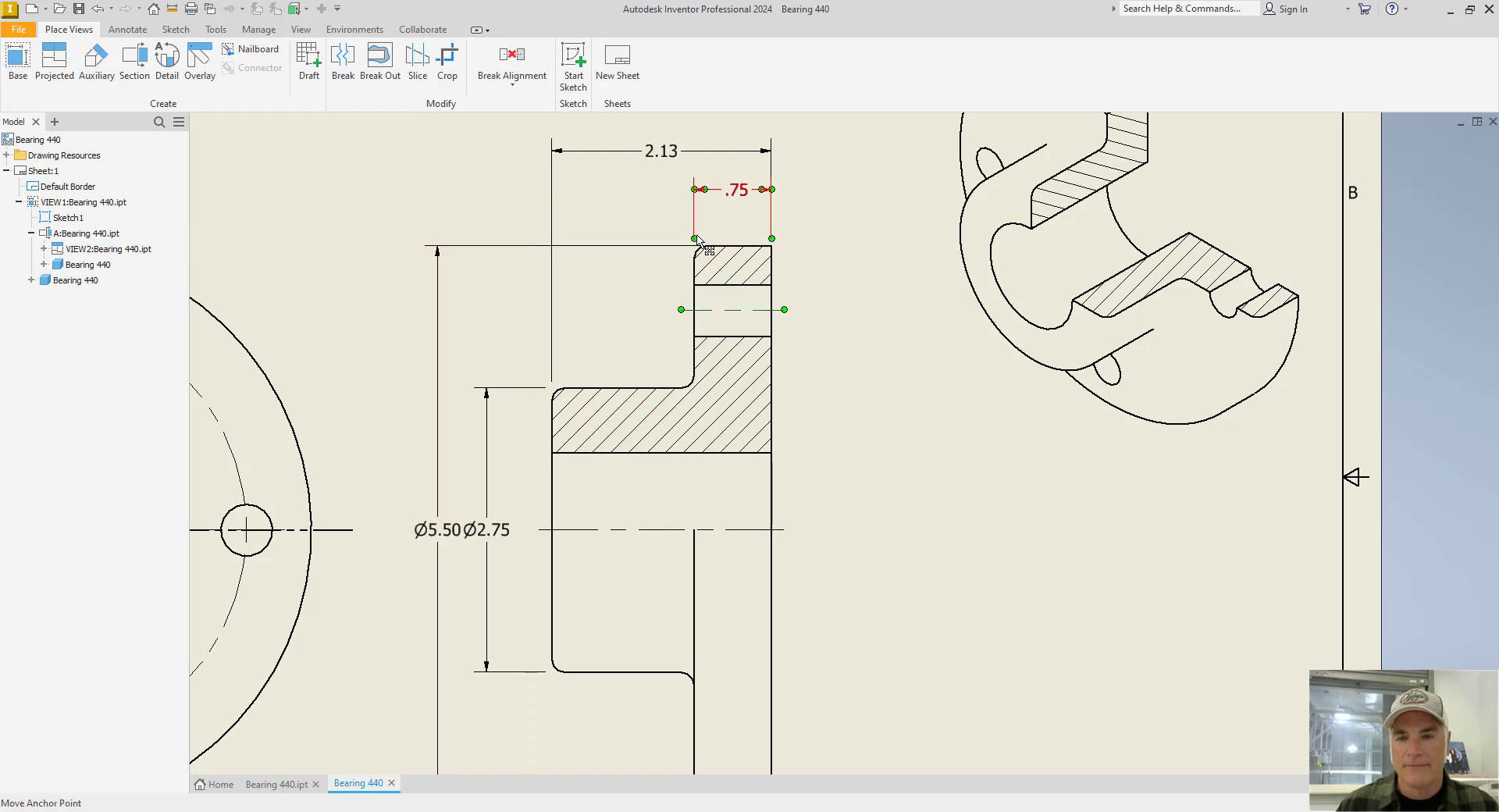
pyautogui.click(684, 293)
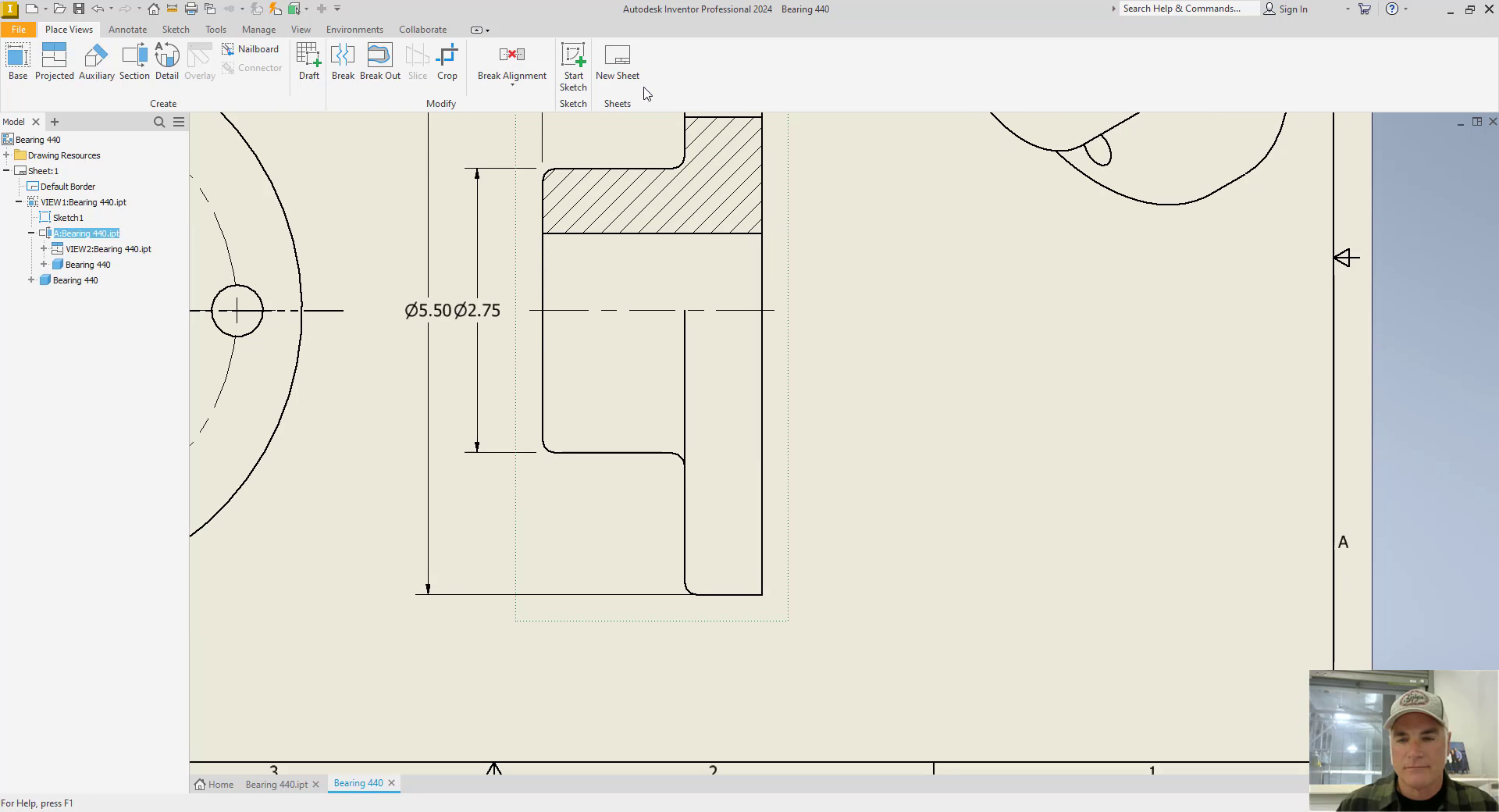
pyautogui.moveTo(660, 259); pyautogui.dragTo(650, 39, button='middle')
pyautogui.click(660, 596)
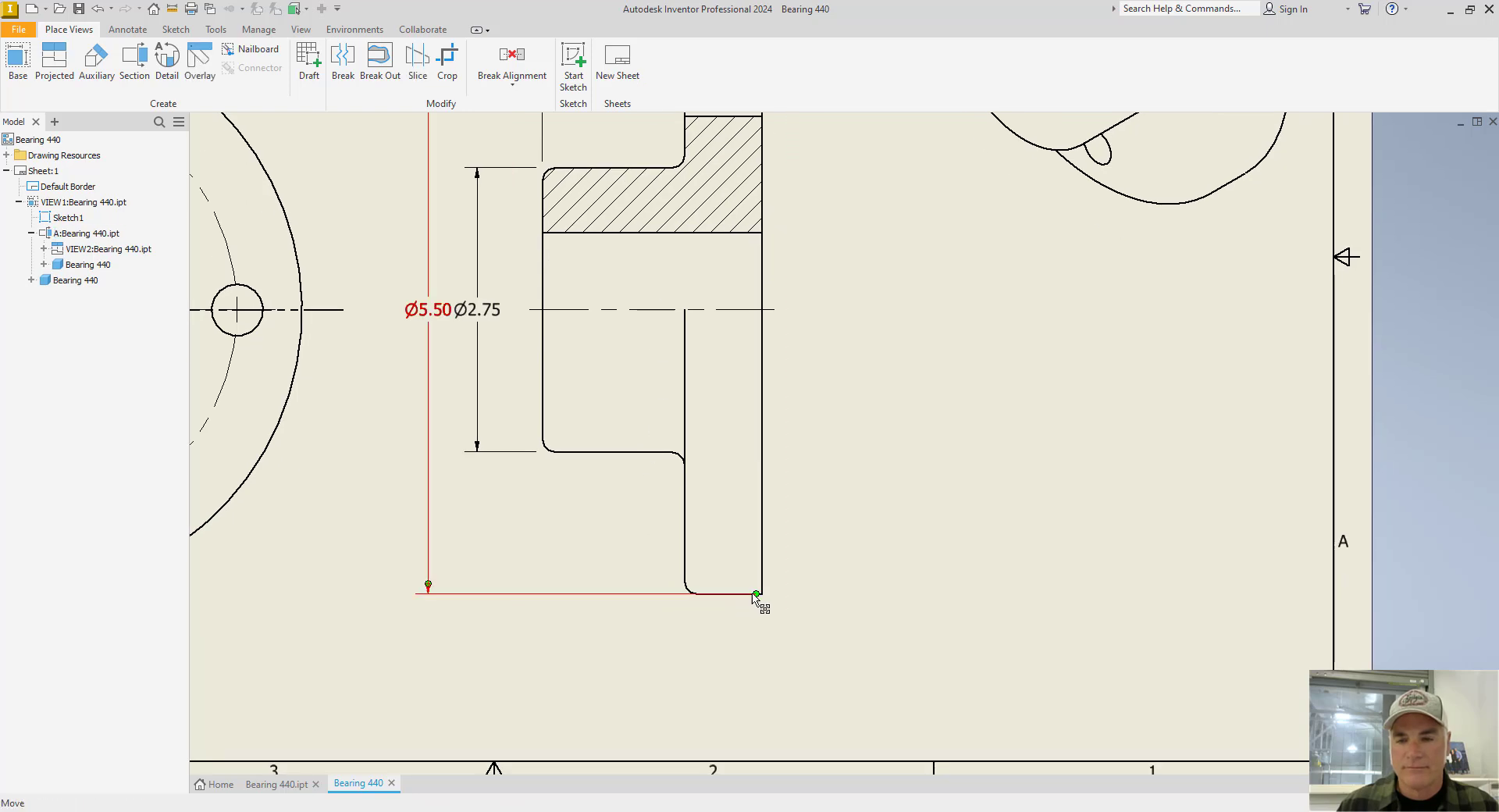
pyautogui.click(758, 604)
pyautogui.moveTo(711, 591); pyautogui.dragTo(634, 597)
# Step: Stagger the Ø2.75 and Ø5.50 dimension texts so that they sit at different heights beside the section view
pyautogui.scroll(-3, 535, 495)
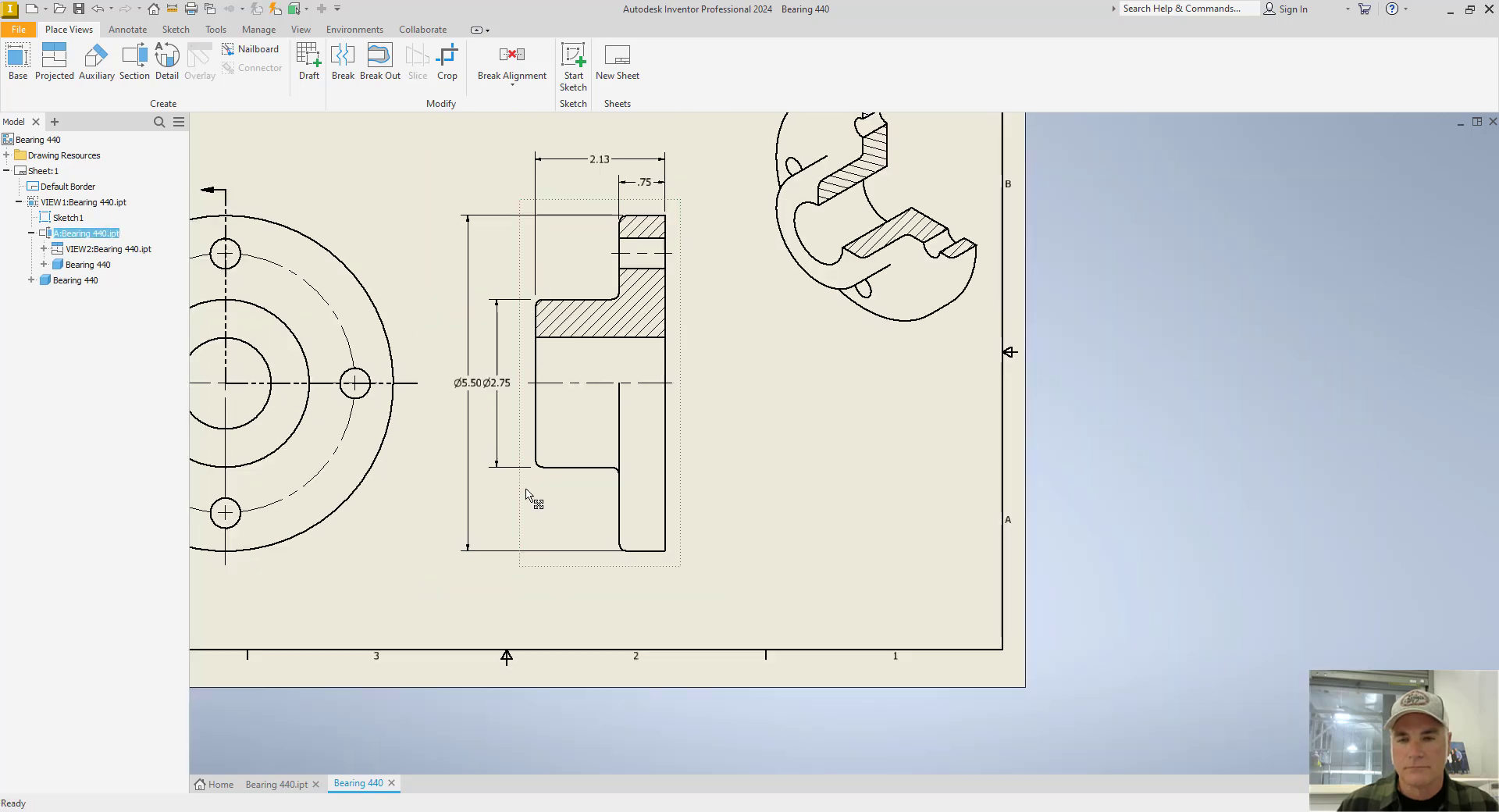
pyautogui.scroll(4, 535, 432)
pyautogui.moveTo(498, 390)
pyautogui.mouseDown()
pyautogui.moveTo(517, 358)
pyautogui.moveTo(470, 412)
pyautogui.mouseUp()
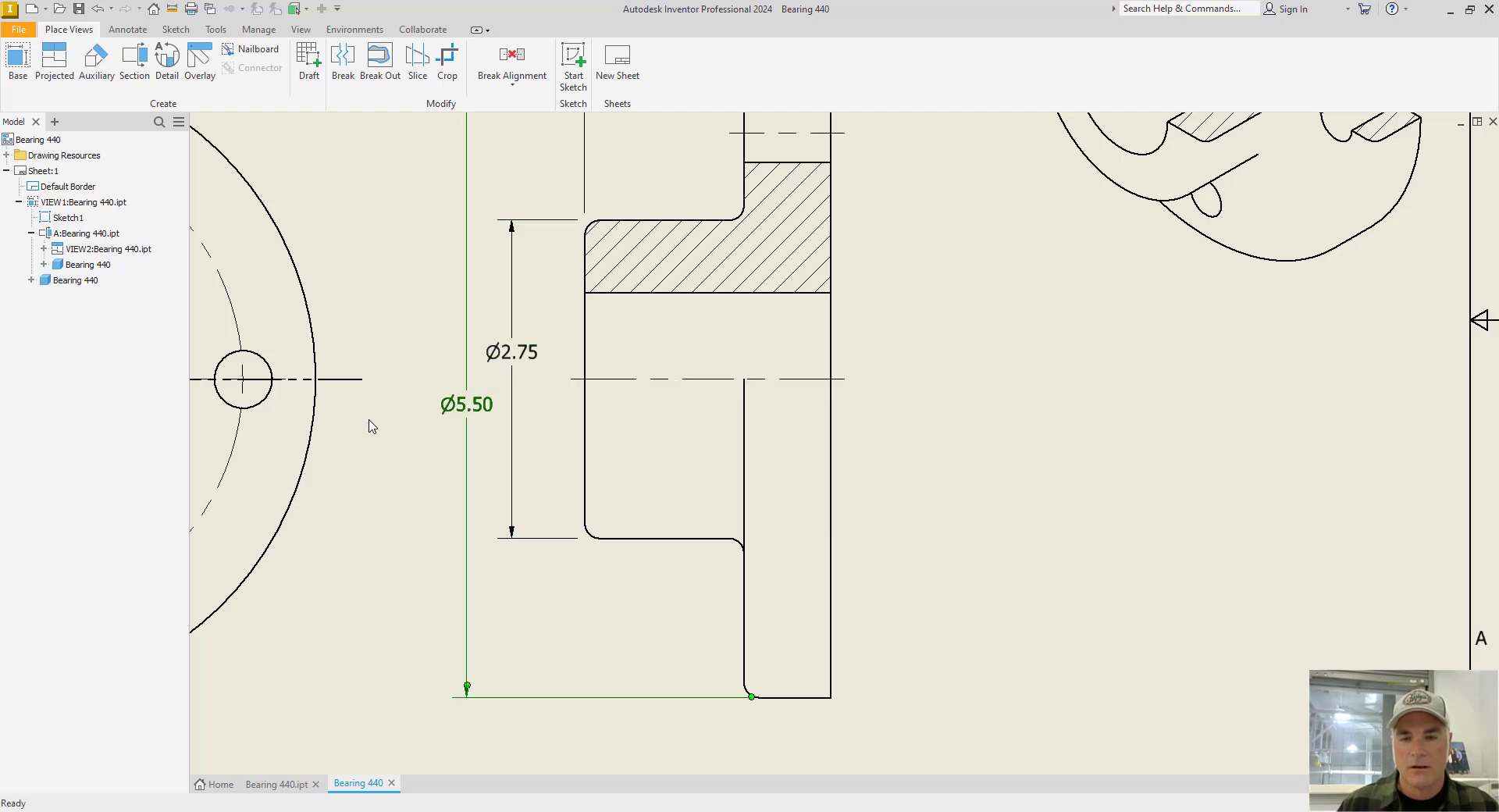
# Step: Retrieve the Ø.50 hole, Ø4.25 bolt circle and Ø1.50 bore model dimensions into the front view
pyautogui.scroll(-2, 371, 425)
pyautogui.moveTo(382, 425); pyautogui.dragTo(568, 433, button='middle')
pyautogui.moveTo(523, 270); pyautogui.dragTo(629, 282, button='middle')
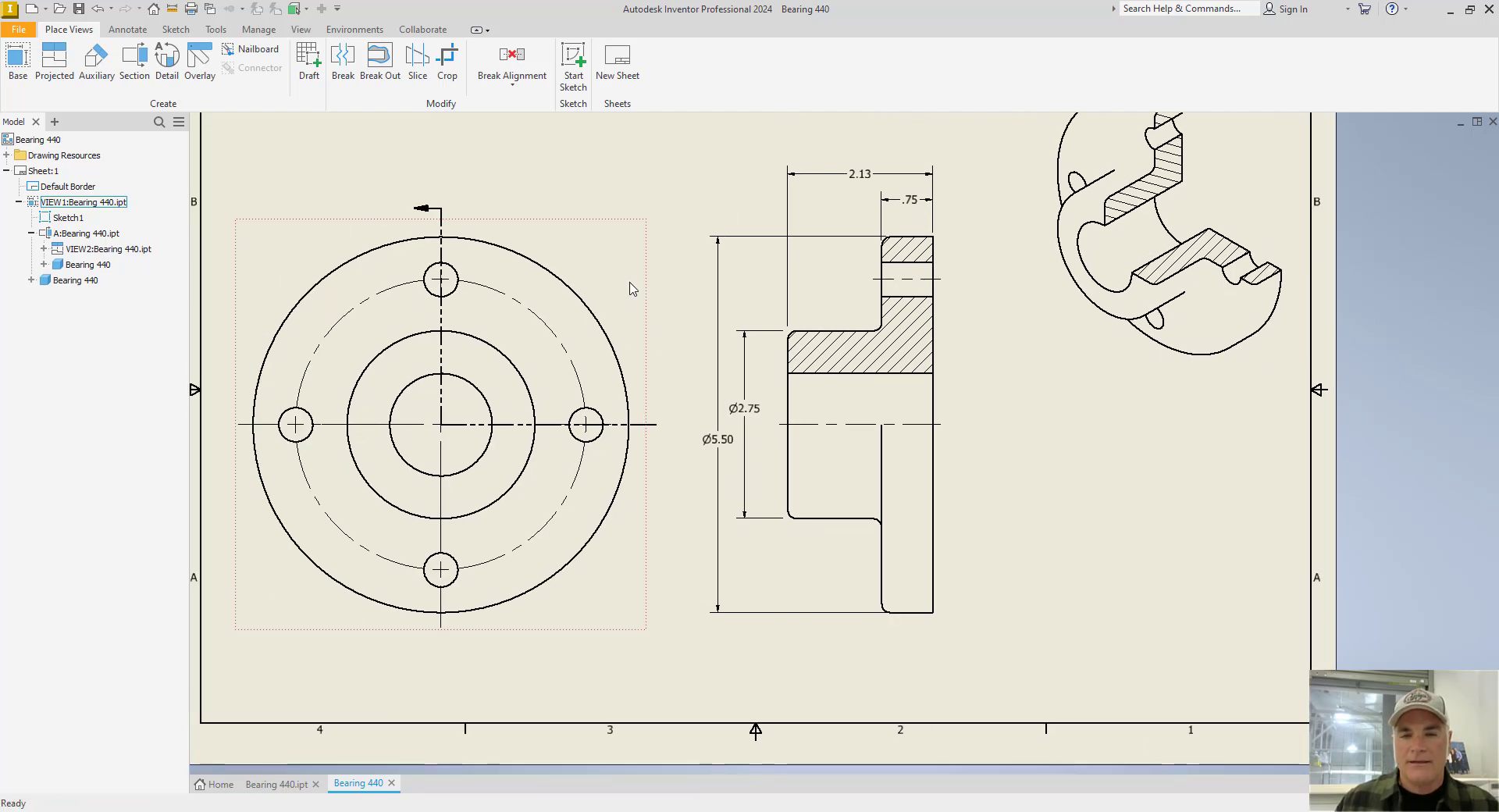
pyautogui.rightClick(582, 263)
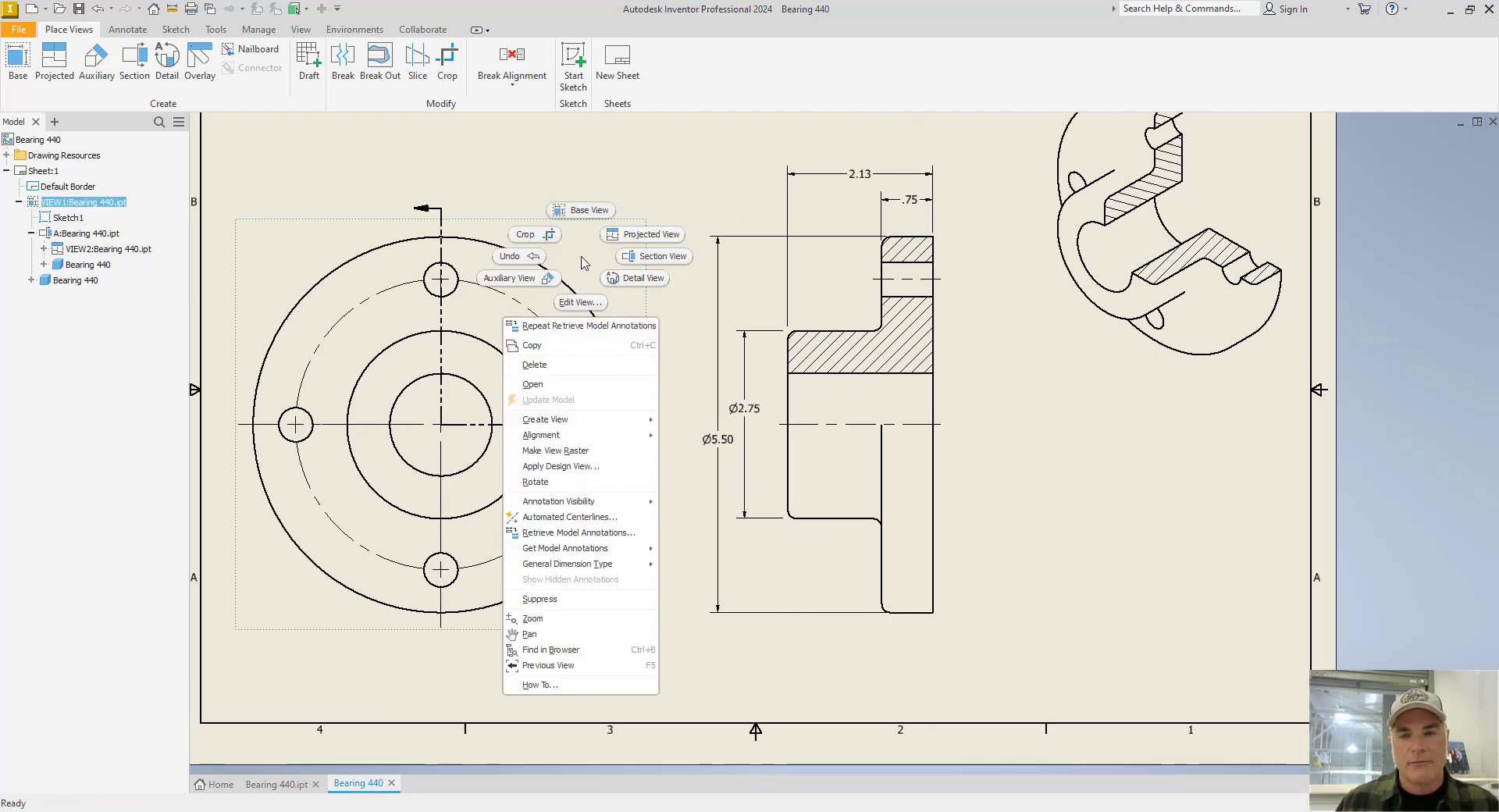
pyautogui.click(579, 532)
pyautogui.click(525, 372)
pyautogui.moveTo(572, 372); pyautogui.dragTo(736, 389, button='middle')
pyautogui.click(573, 286)
pyautogui.moveTo(469, 321); pyautogui.dragTo(637, 363, button='middle')
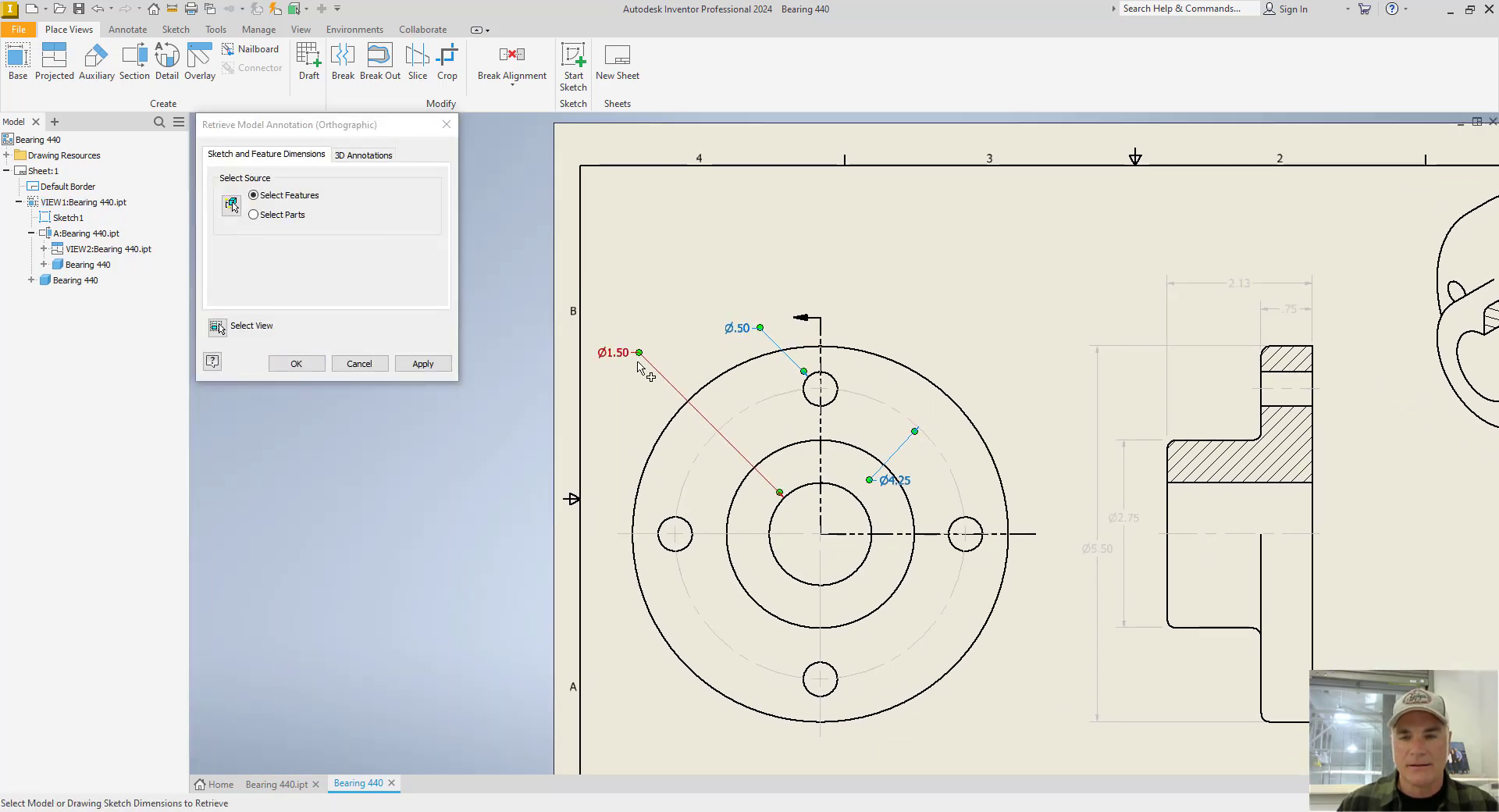
pyautogui.click(616, 352)
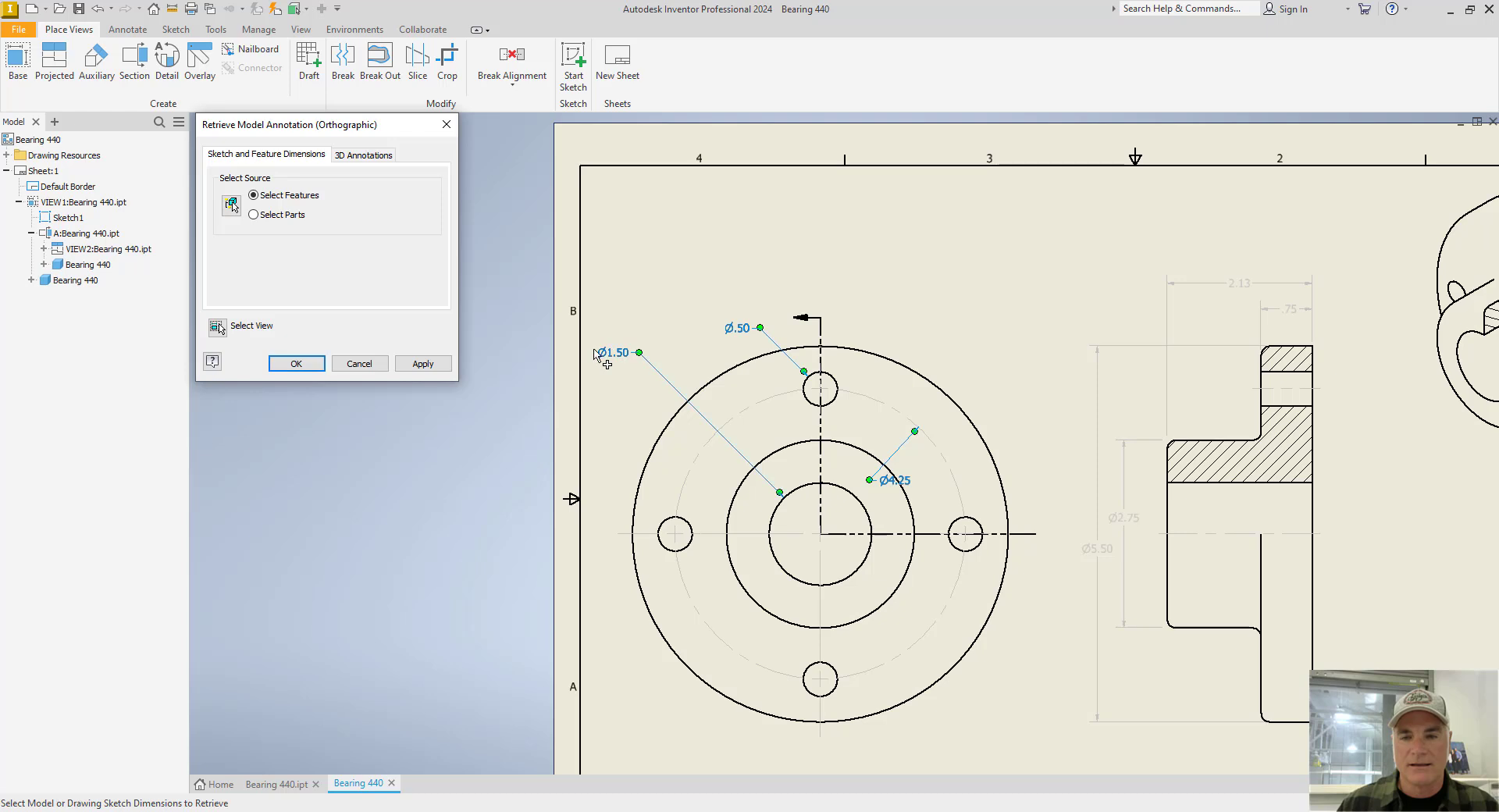
pyautogui.click(296, 363)
# Step: Reposition the Ø1.50 and Ø.50 leader dimensions and move the Ø4.25 bolt circle dimension outside the front view's outline
pyautogui.moveTo(648, 356); pyautogui.dragTo(685, 364)
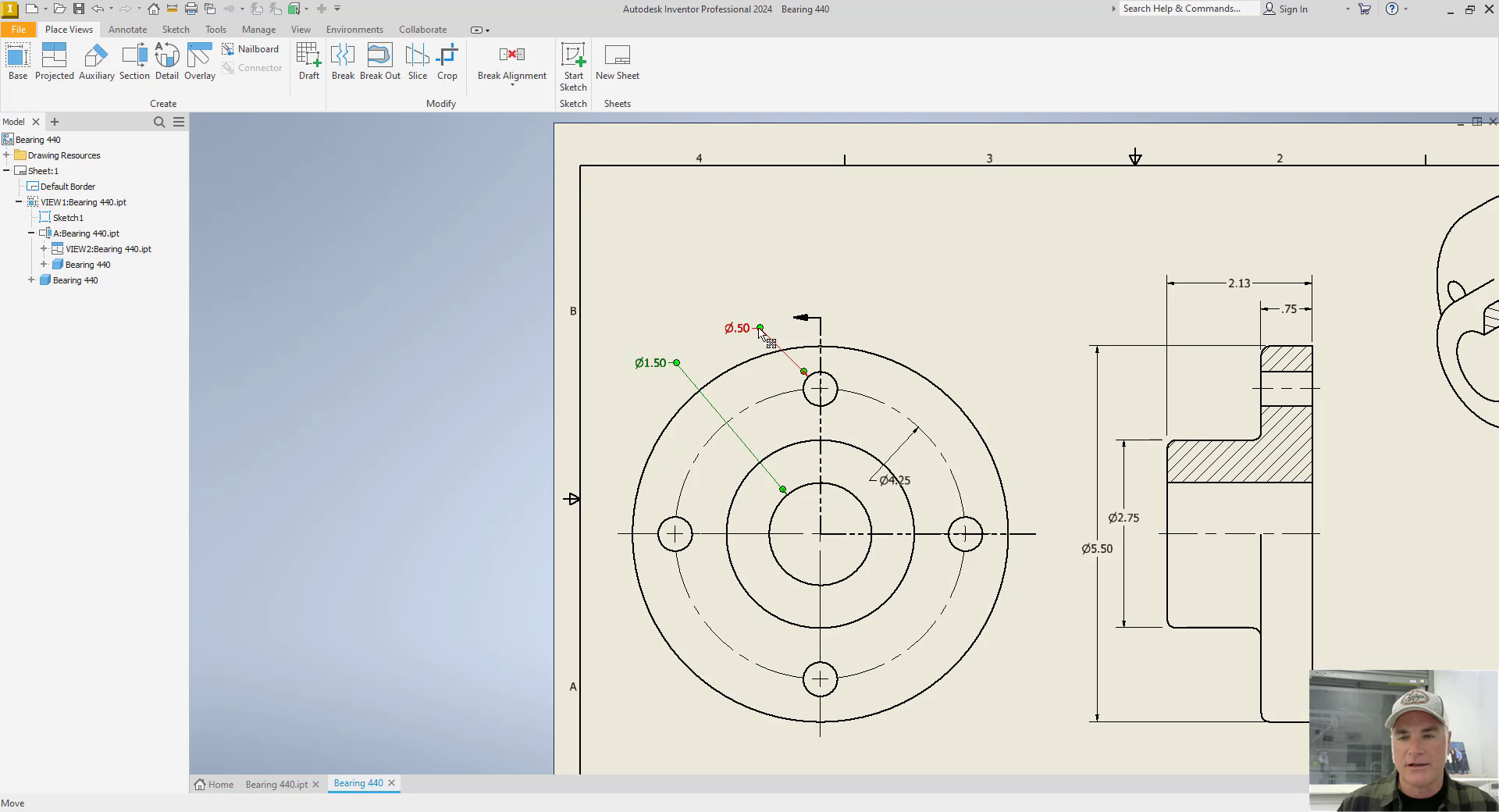
pyautogui.moveTo(761, 332); pyautogui.dragTo(757, 323)
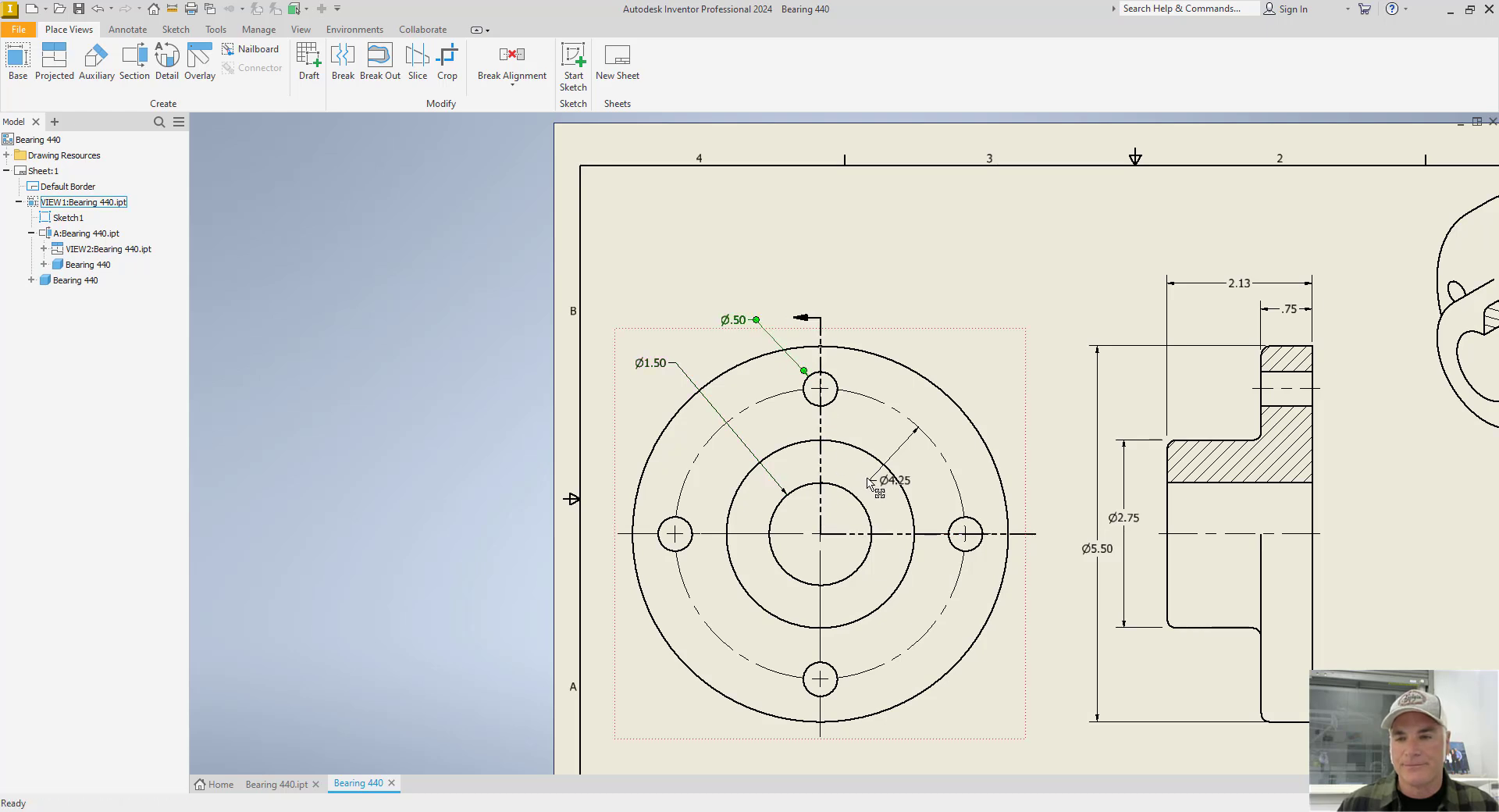
pyautogui.moveTo(869, 481); pyautogui.dragTo(931, 339)
pyautogui.moveTo(874, 301); pyautogui.dragTo(567, 242, button='middle')
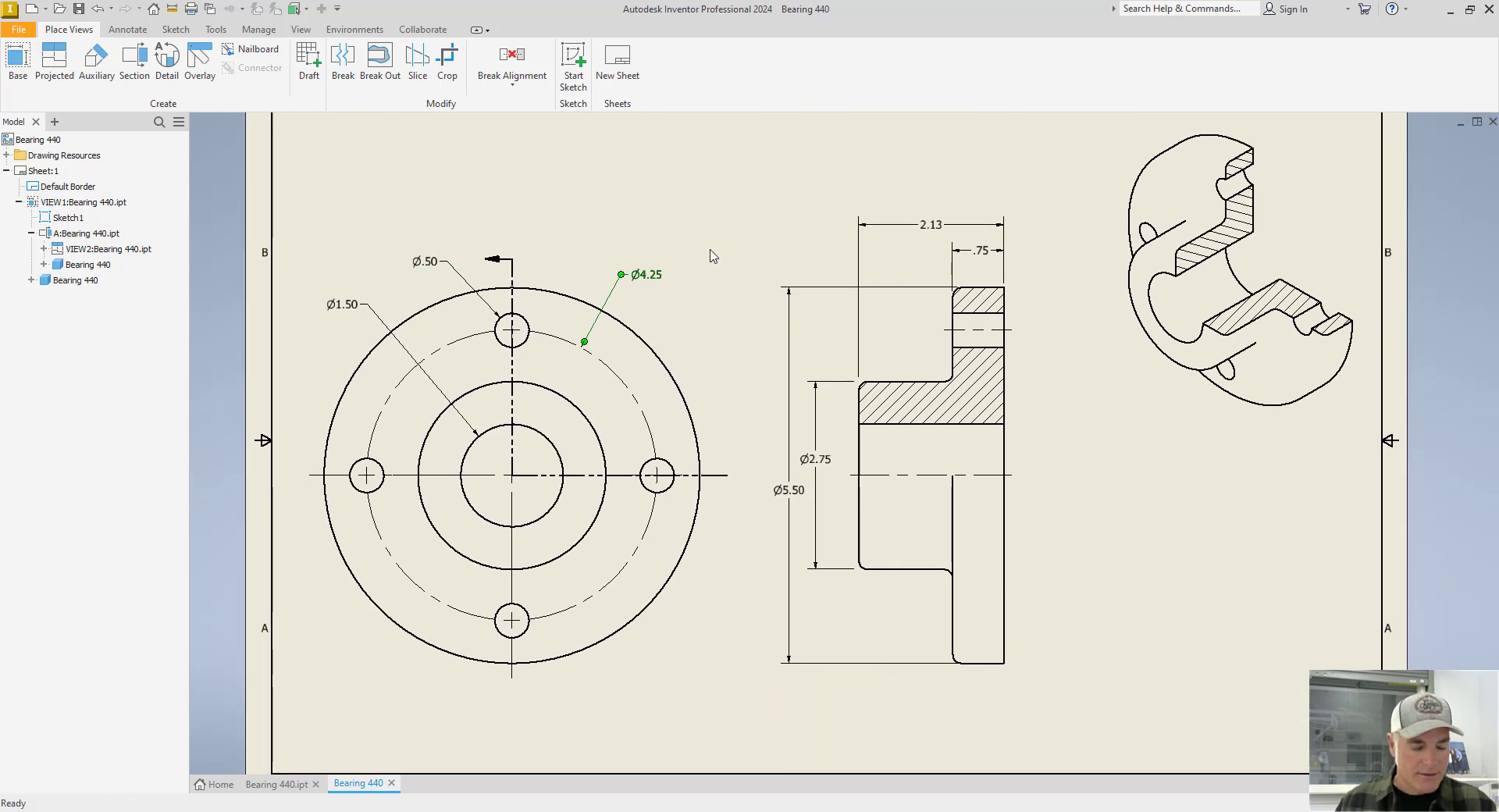
# Step: Save the drawing as Bearing 440 in the Placed Features folder, using the Inventor drawing (.idw) format
pyautogui.hotkey('ctrl', 's')
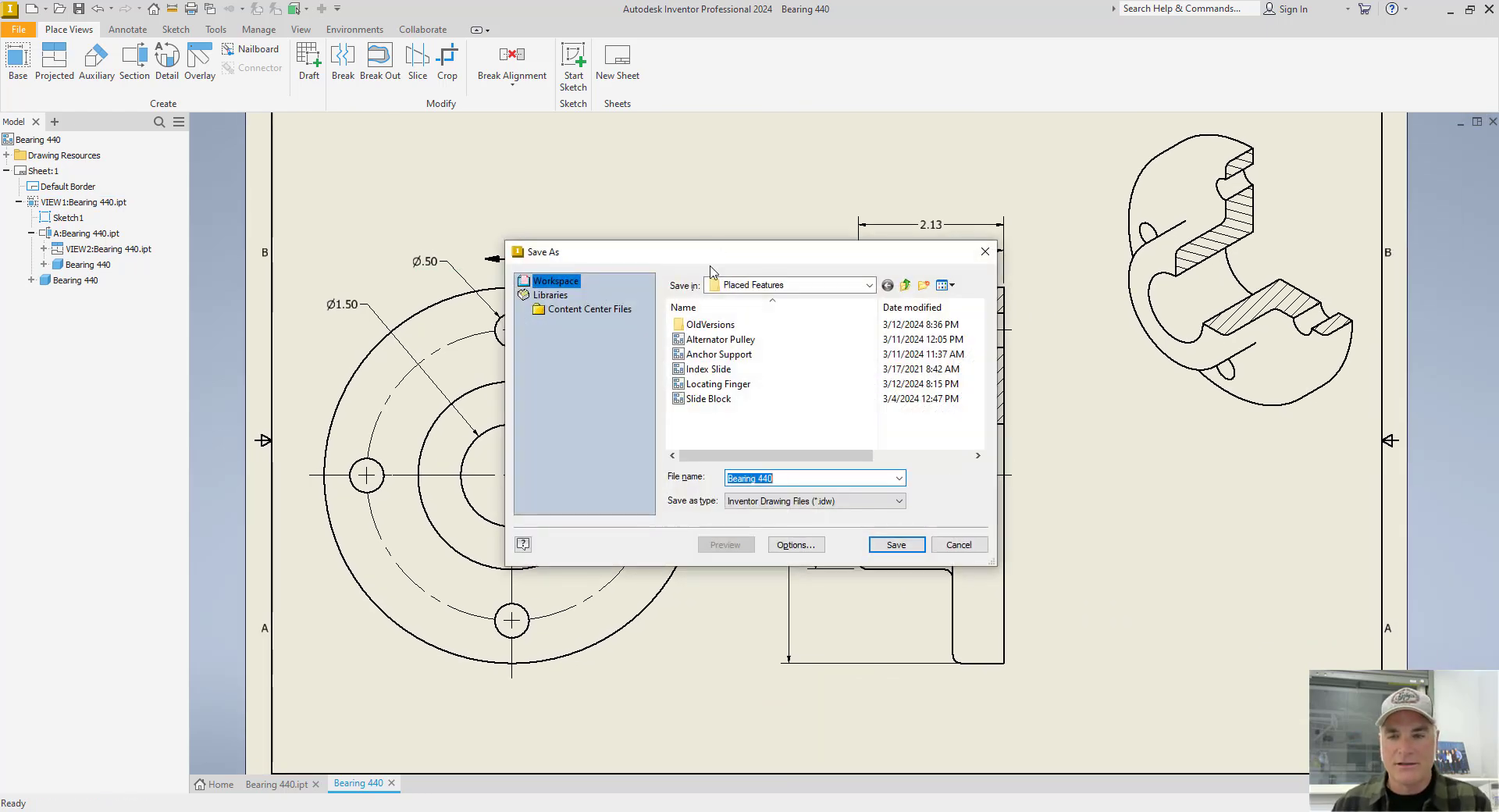
pyautogui.click(882, 546)
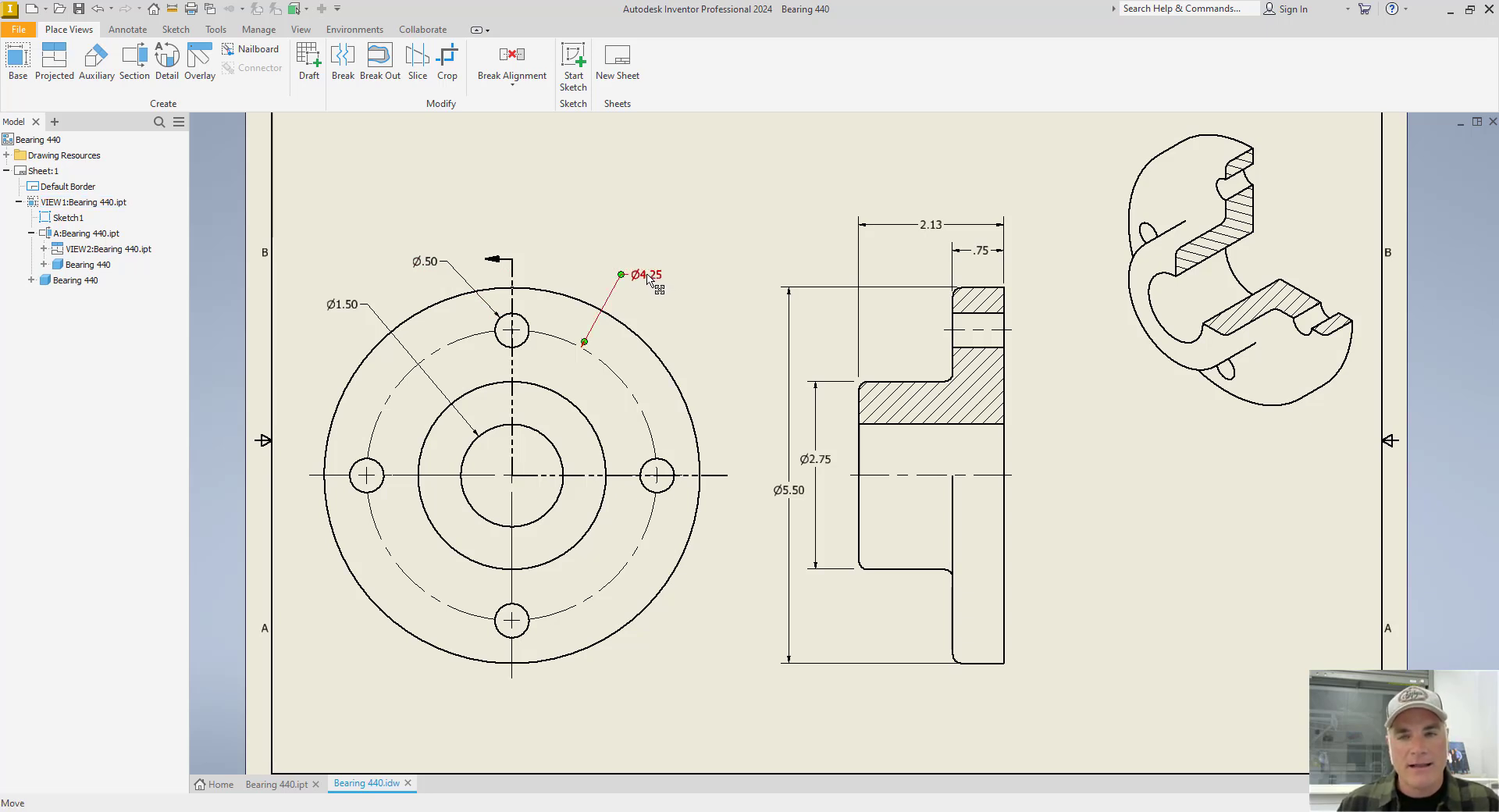
# Step: Edit the bolt circle's model dimension from the drawing's front view, setting its diameter to 4.00 in
pyautogui.rightClick(647, 279)
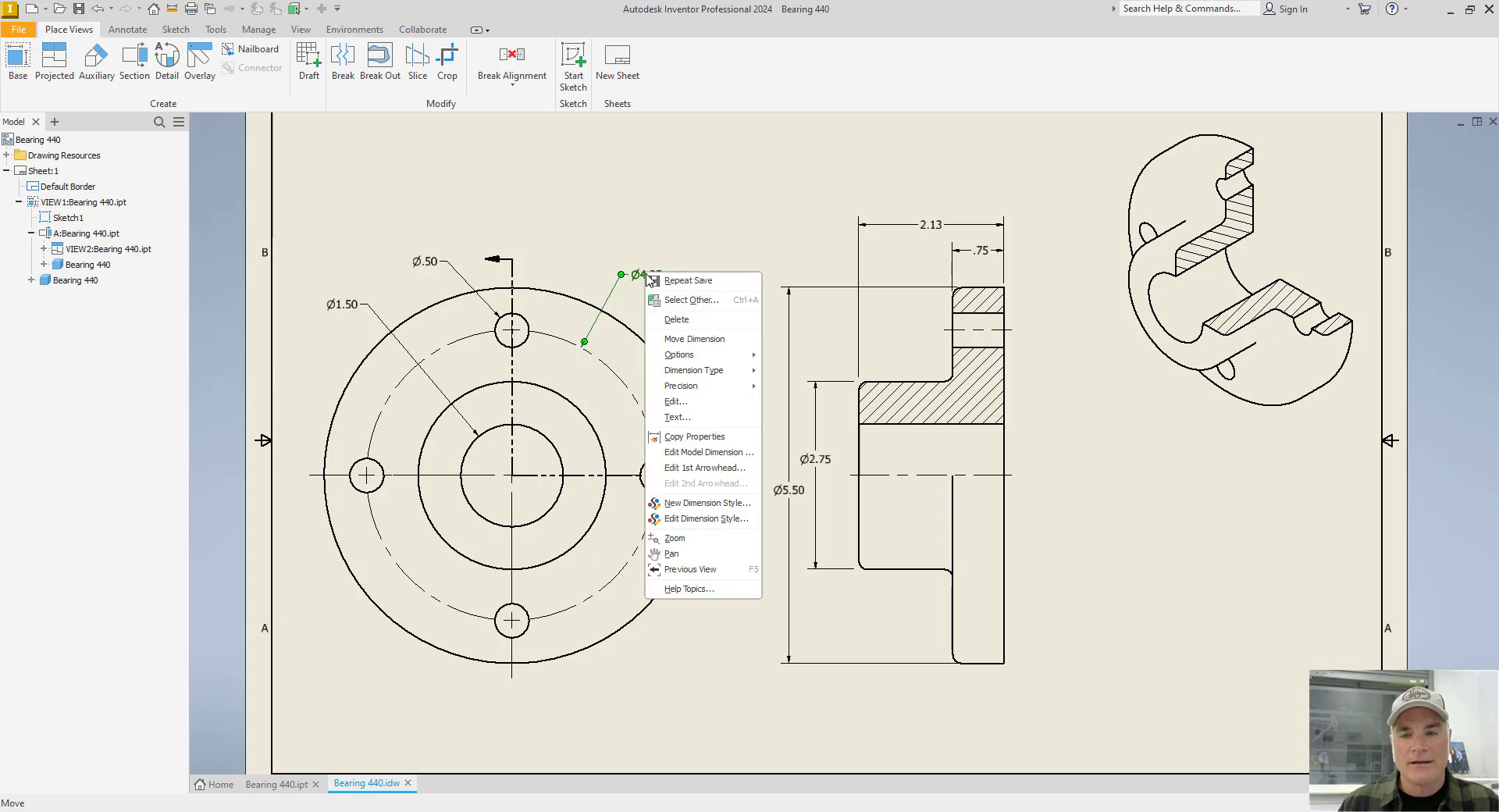
pyautogui.click(697, 452)
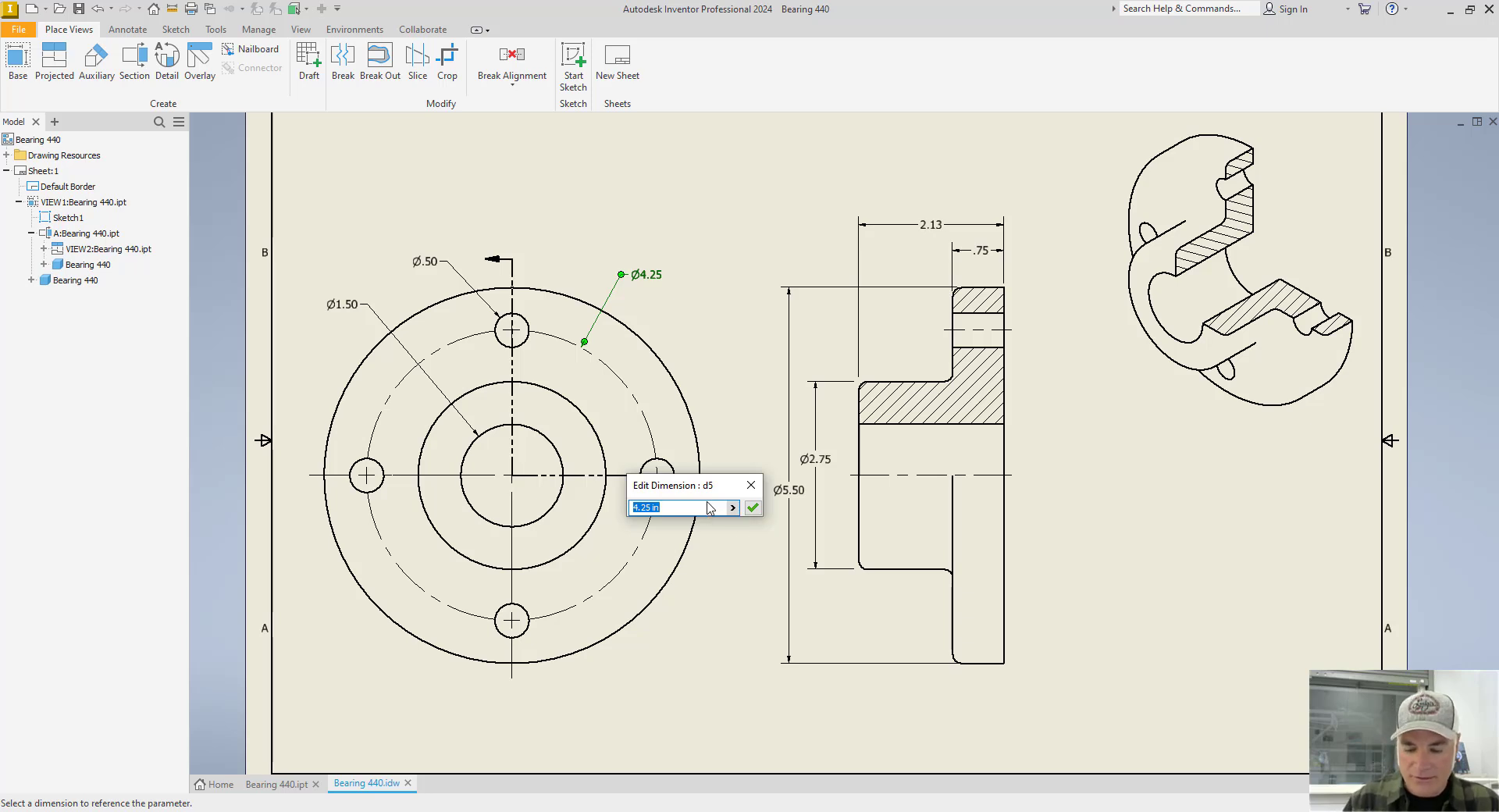
pyautogui.write('4')
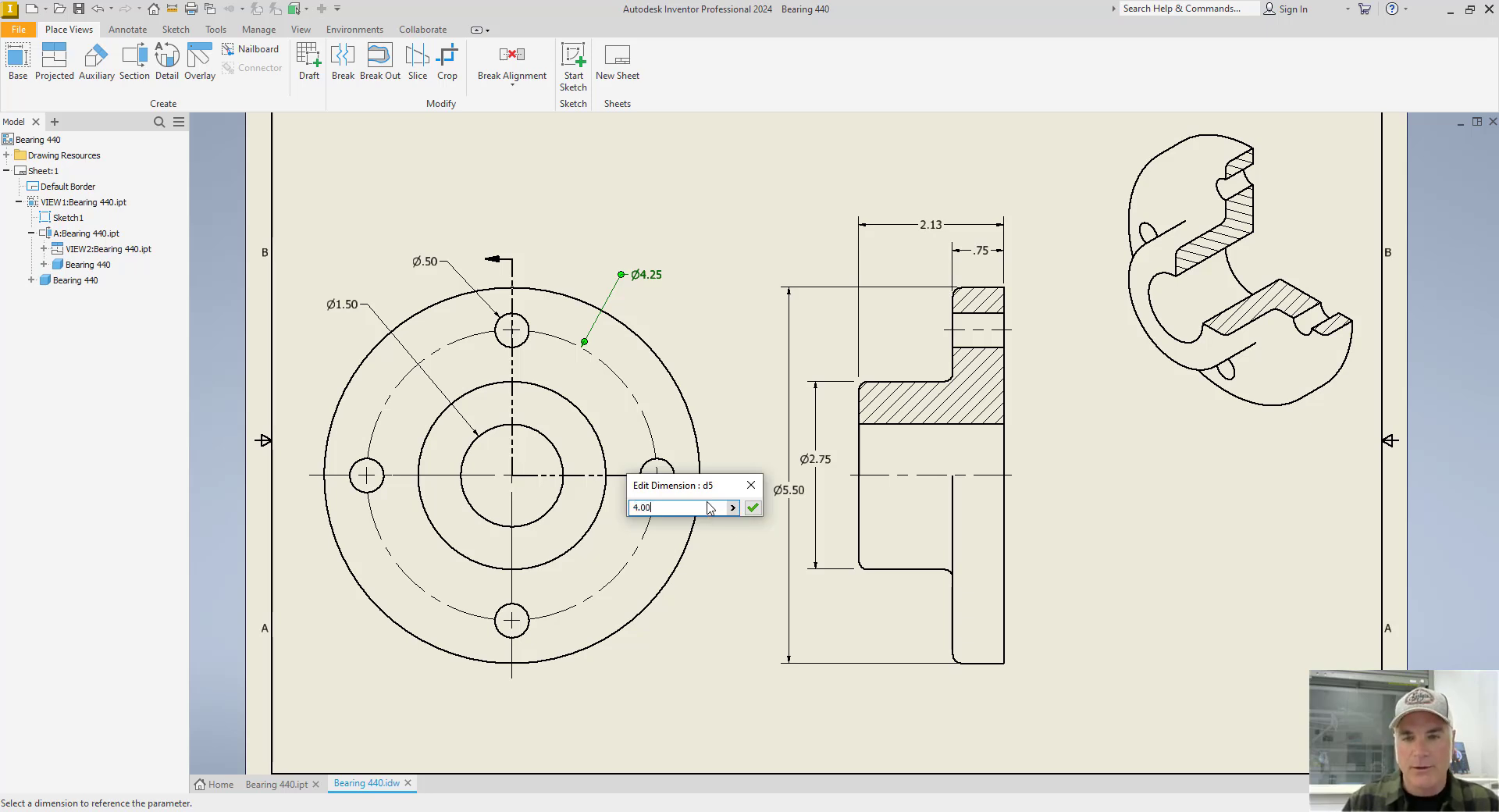
pyautogui.write('.00')
pyautogui.press('Return')
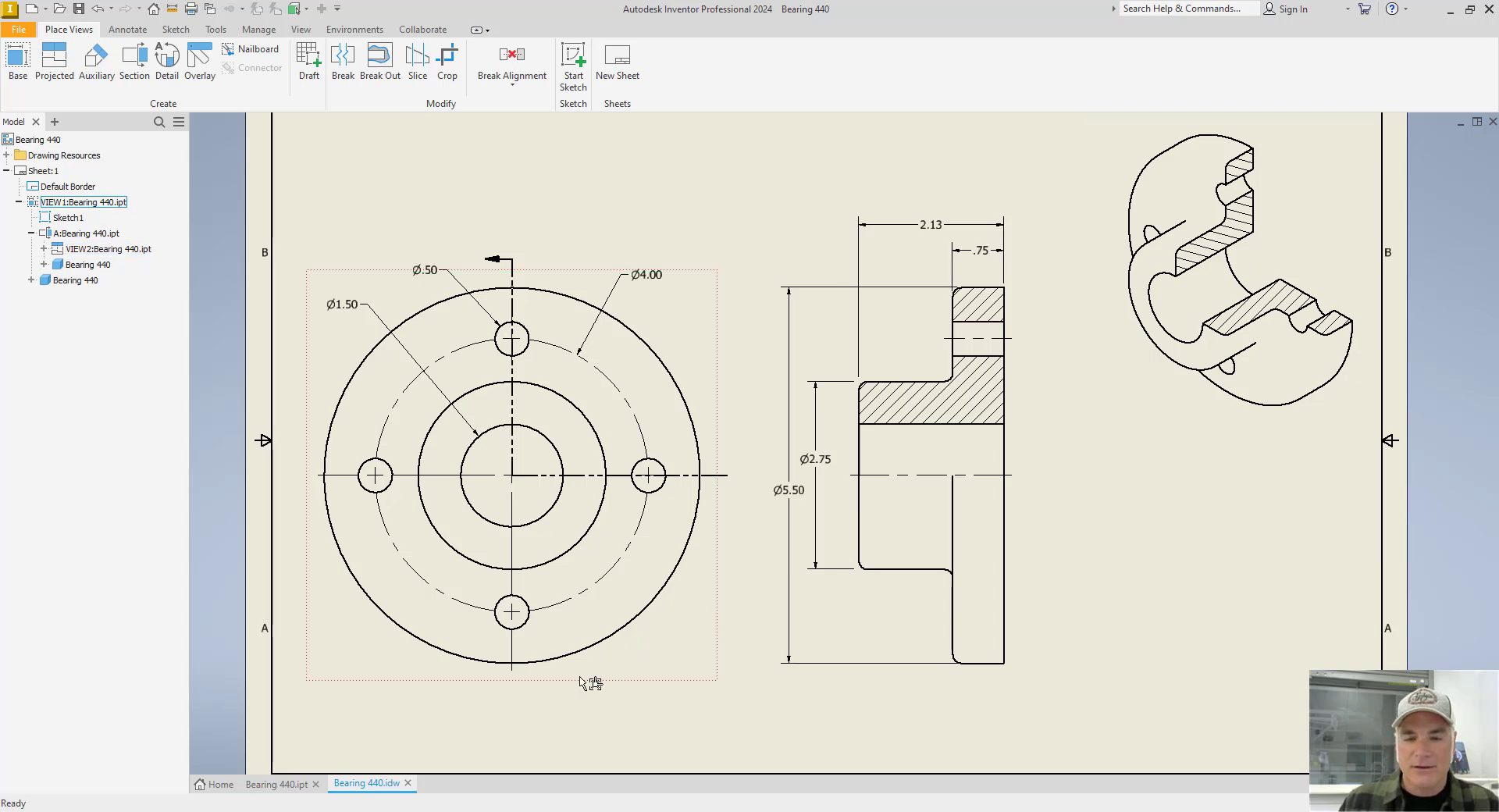
# Step: In the Bearing 440 part, set the bolt circle diameter in Hole1's Sketch2 to 4.25 in and finish the sketch
pyautogui.click(290, 784)
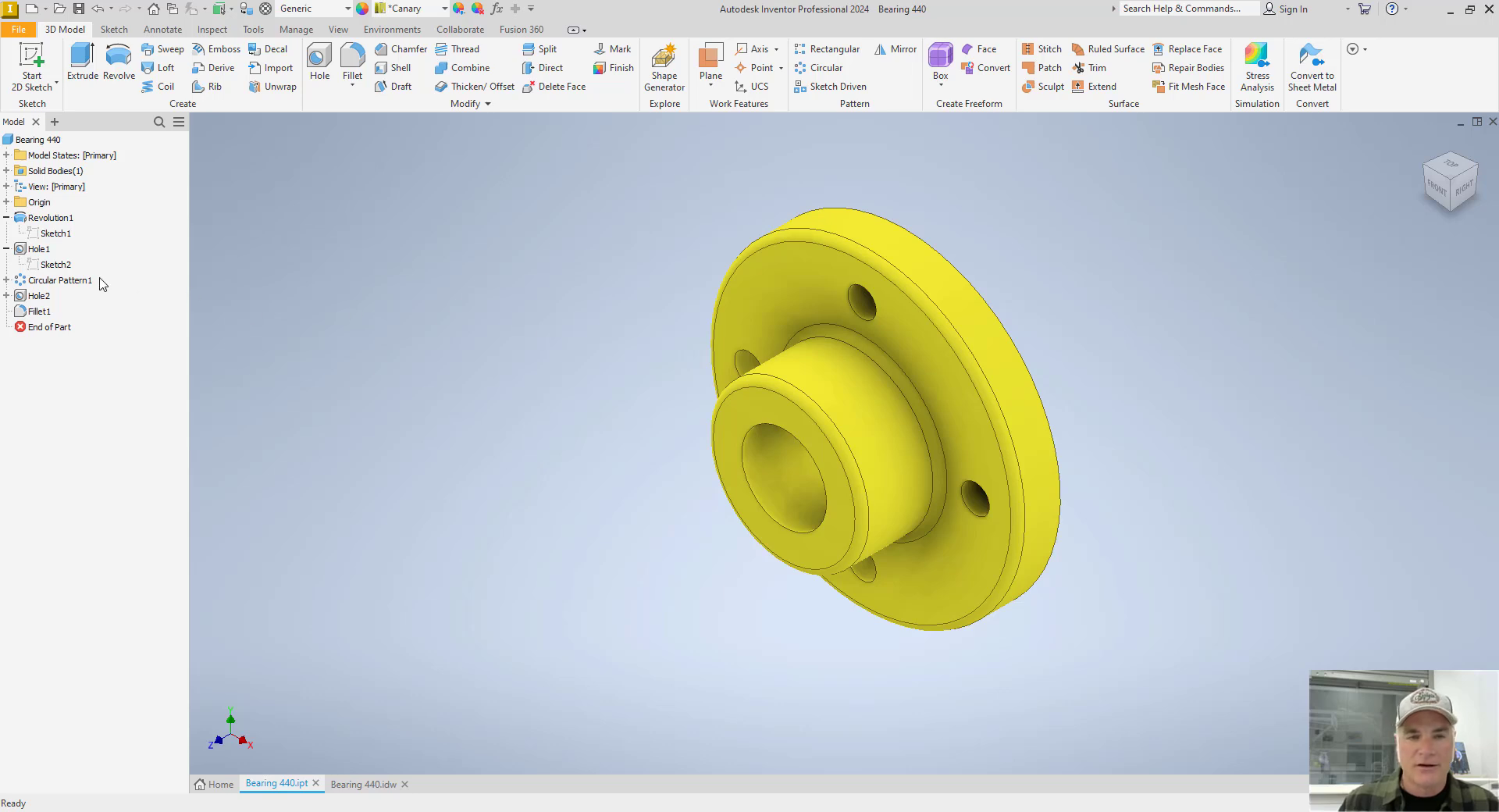
pyautogui.doubleClick(53, 265)
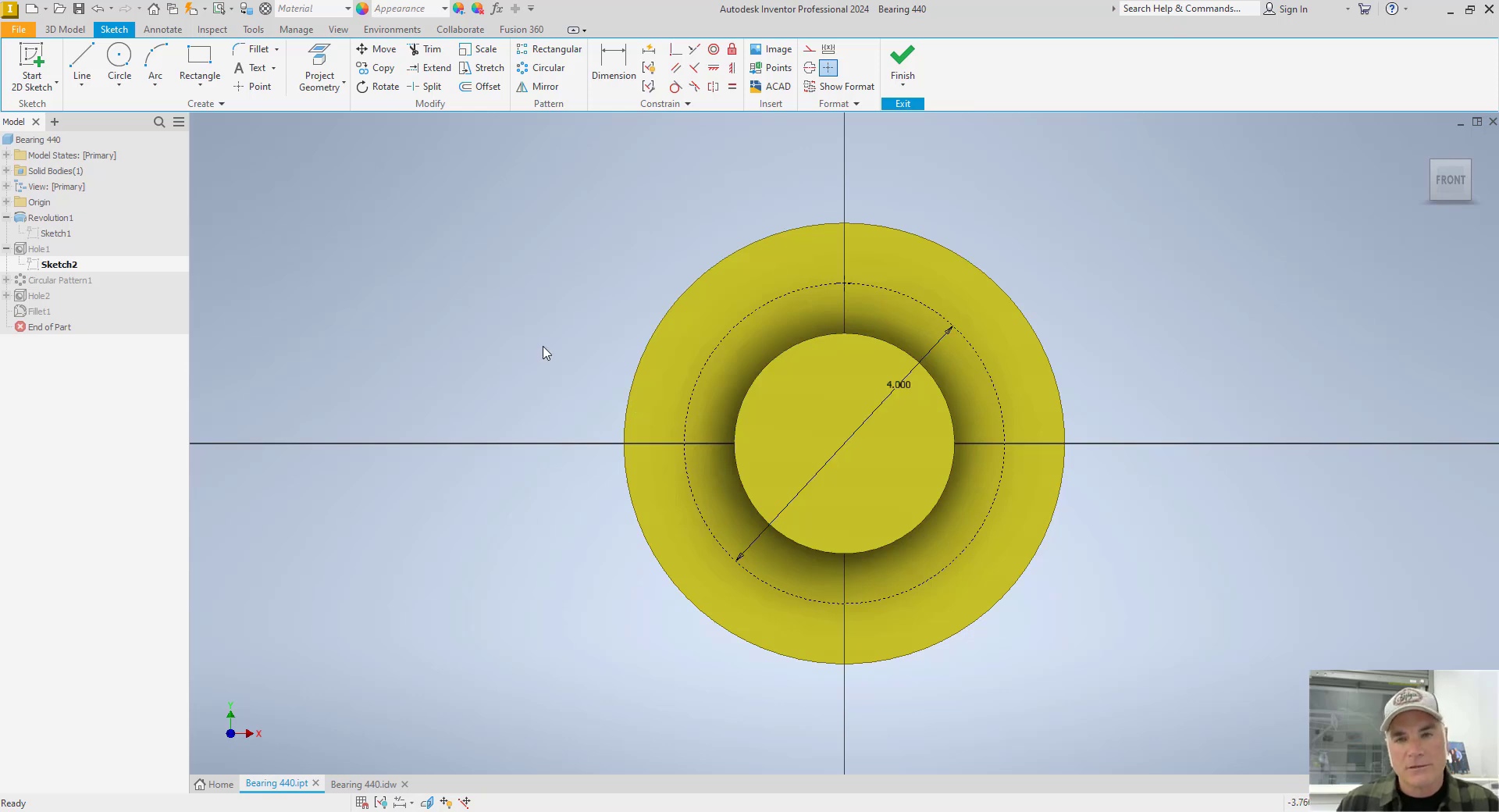
pyautogui.doubleClick(898, 387)
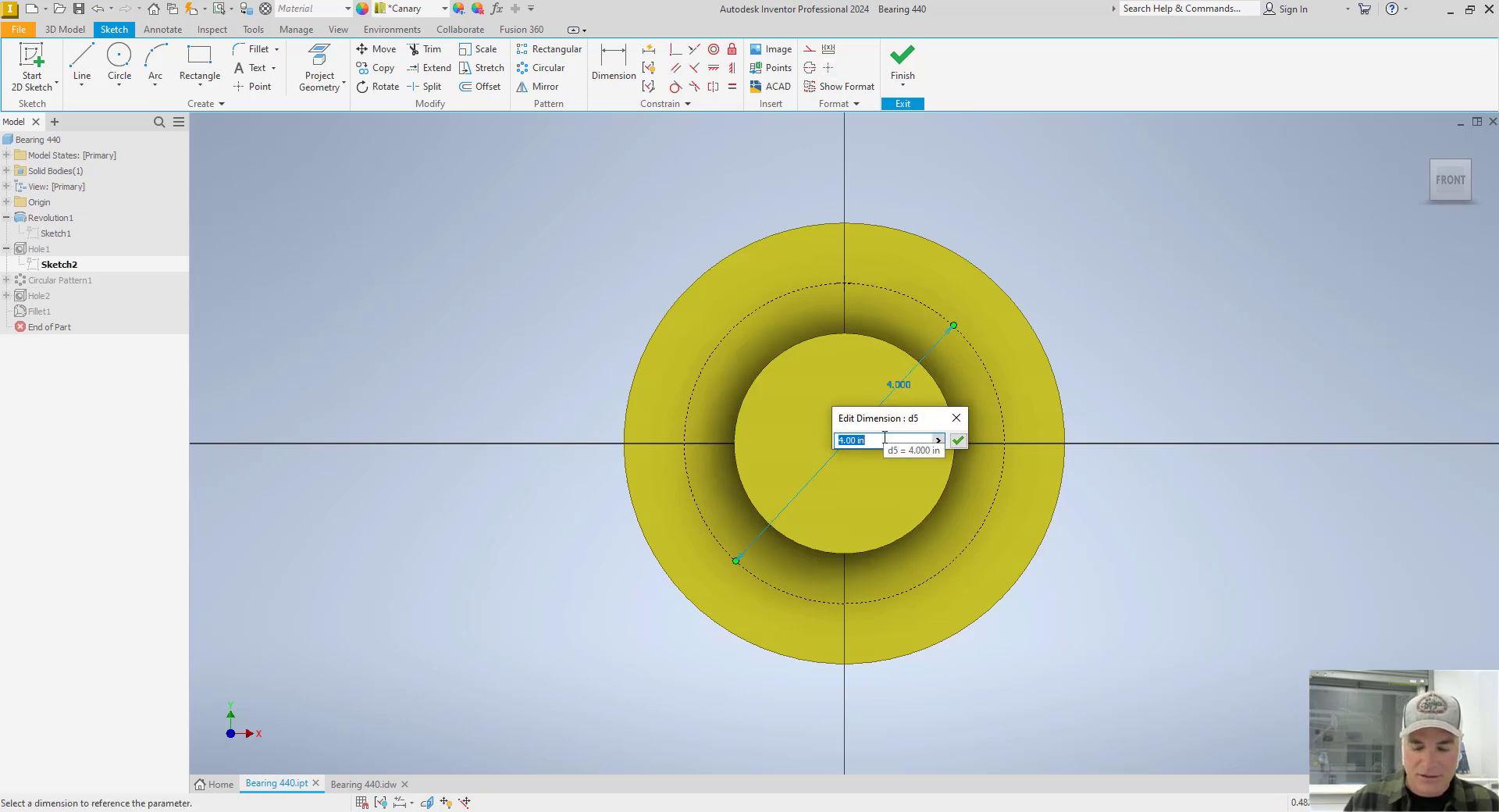
pyautogui.write('4.2')
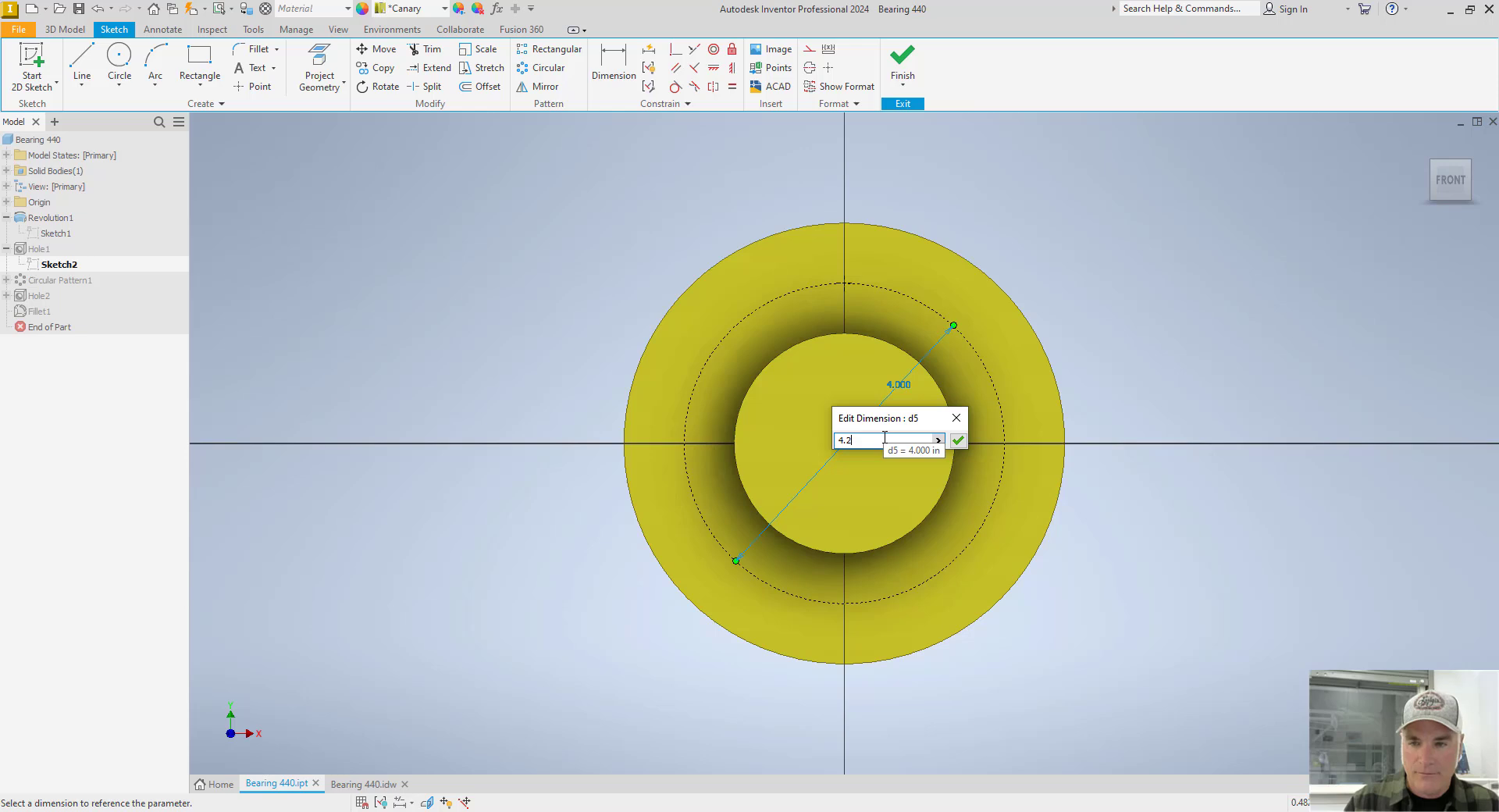
pyautogui.write('5')
pyautogui.press('Return')
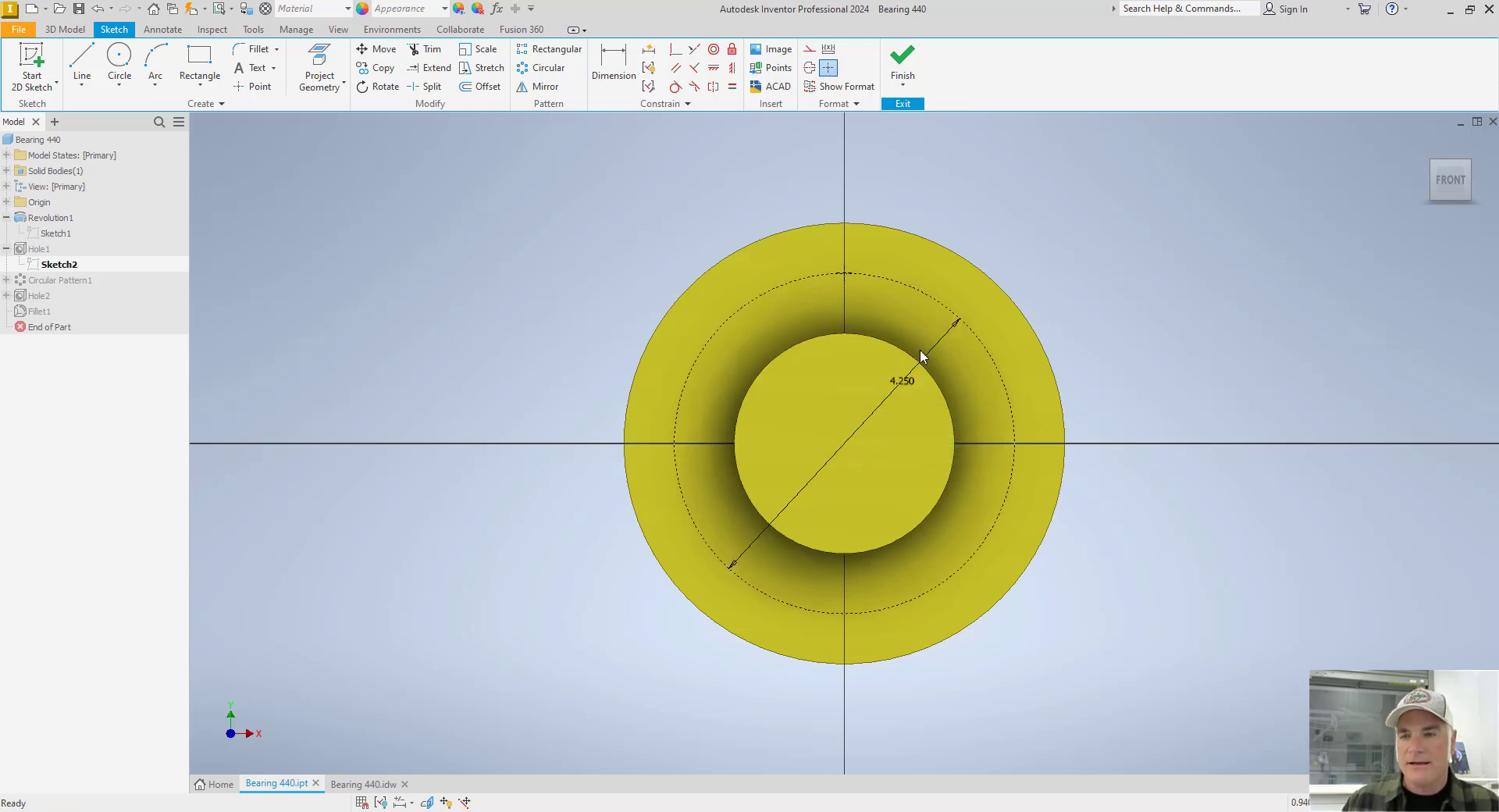
pyautogui.click(902, 61)
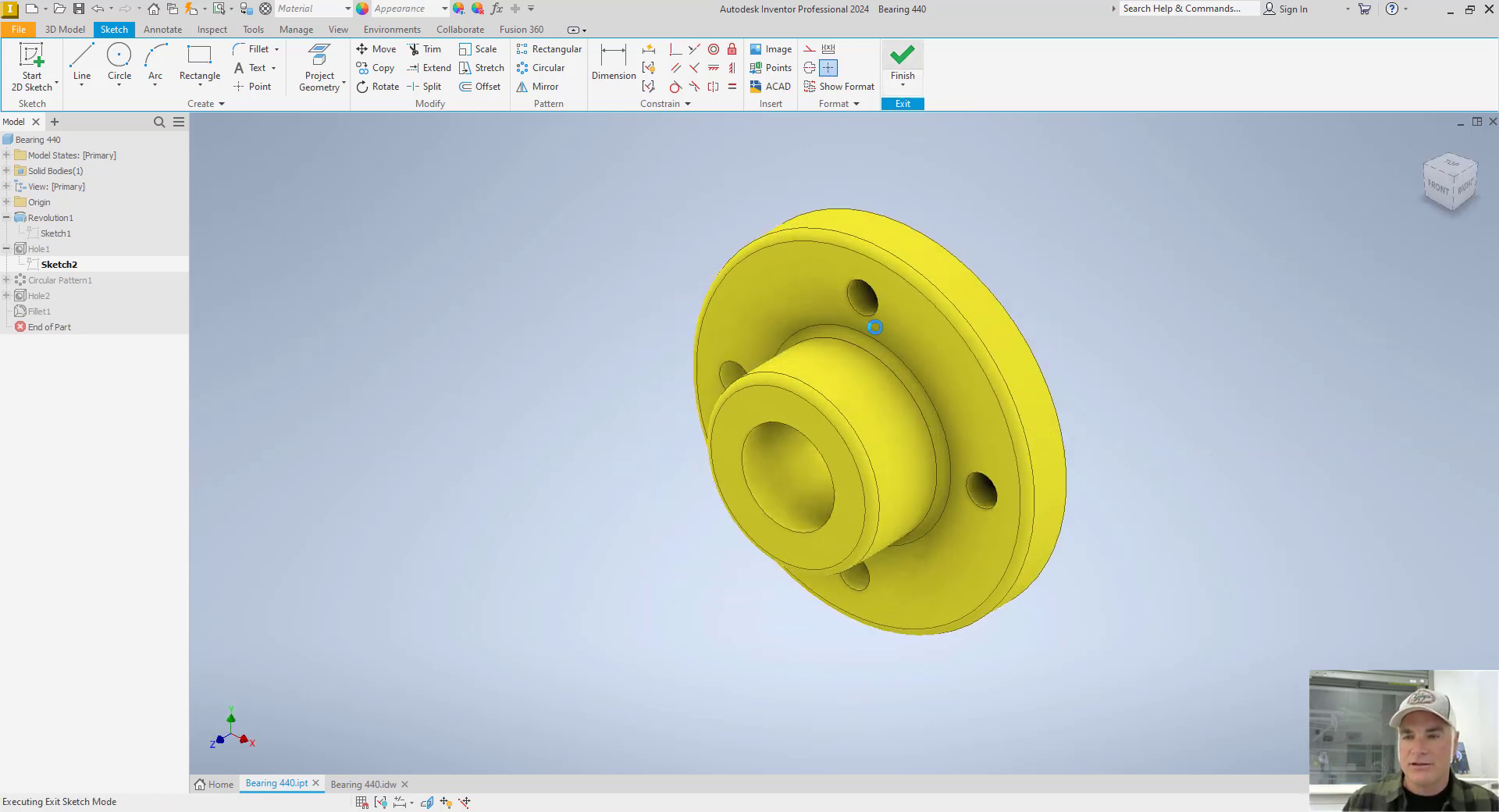
# Step: Return to the Bearing 440 drawing and add a general diameter dimension to the front view's center bore, with its text outside the lower-right outline
pyautogui.click(347, 784)
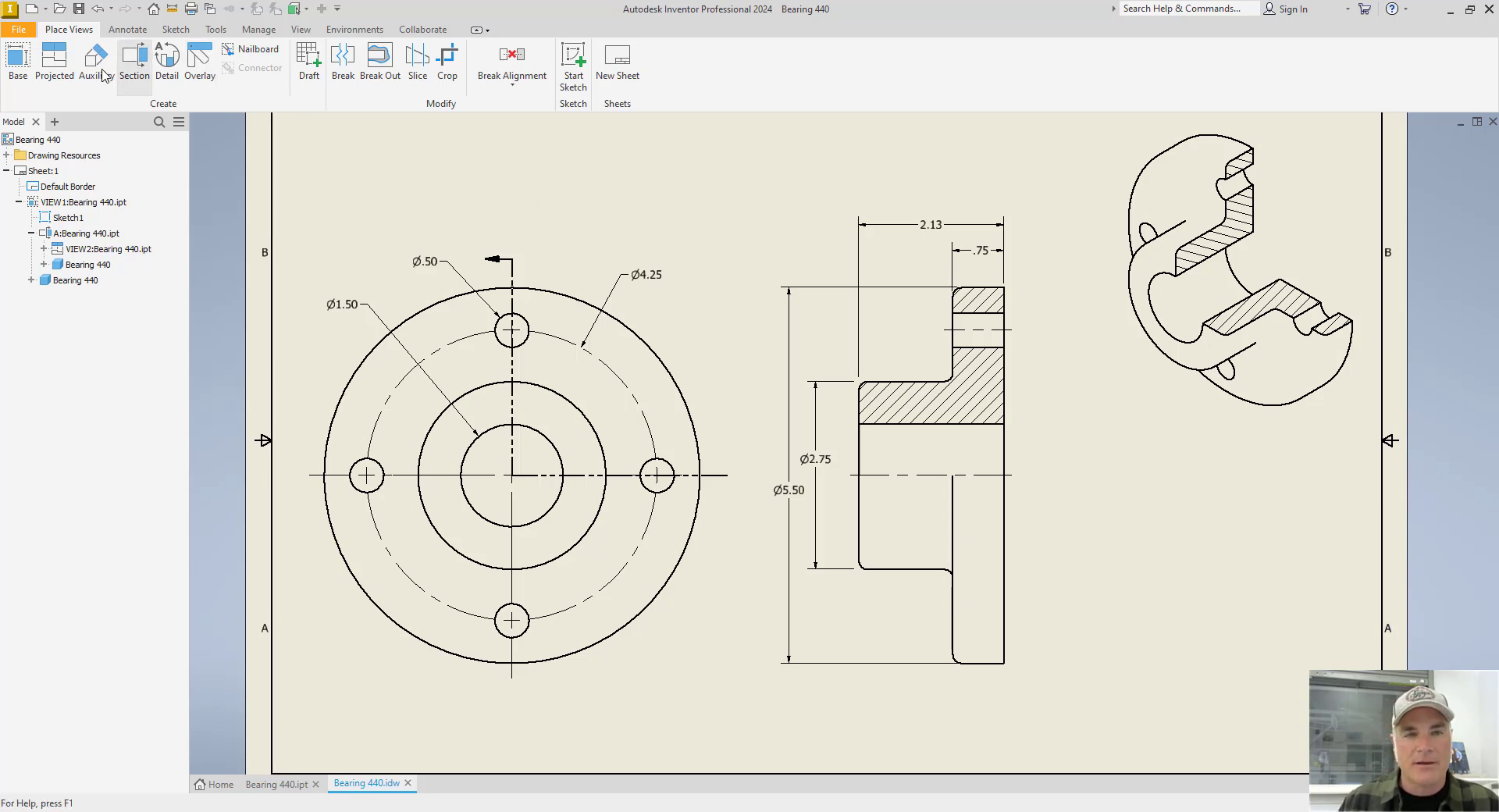
pyautogui.click(117, 28)
pyautogui.press('d')
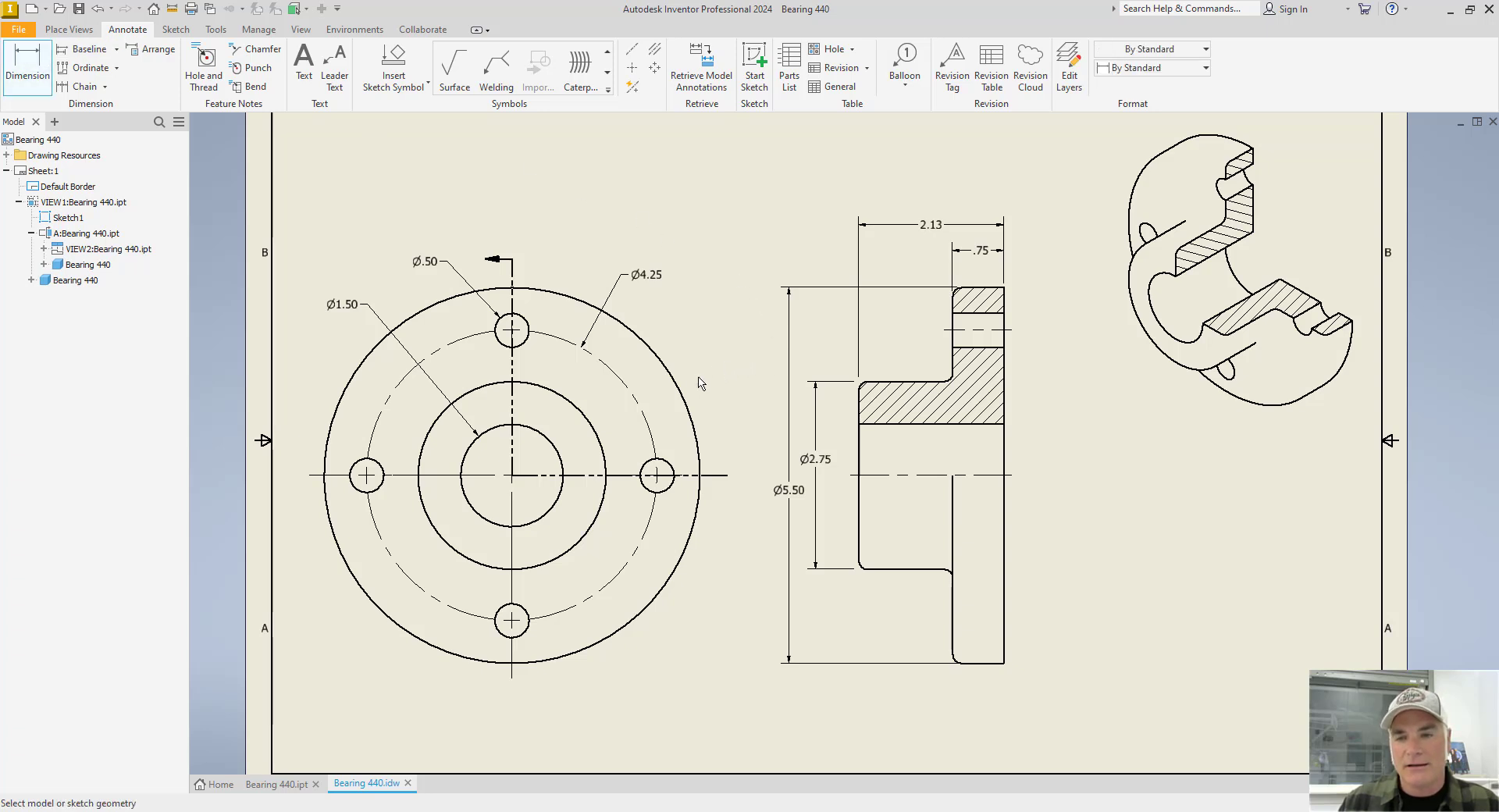
pyautogui.click(557, 518)
pyautogui.click(691, 690)
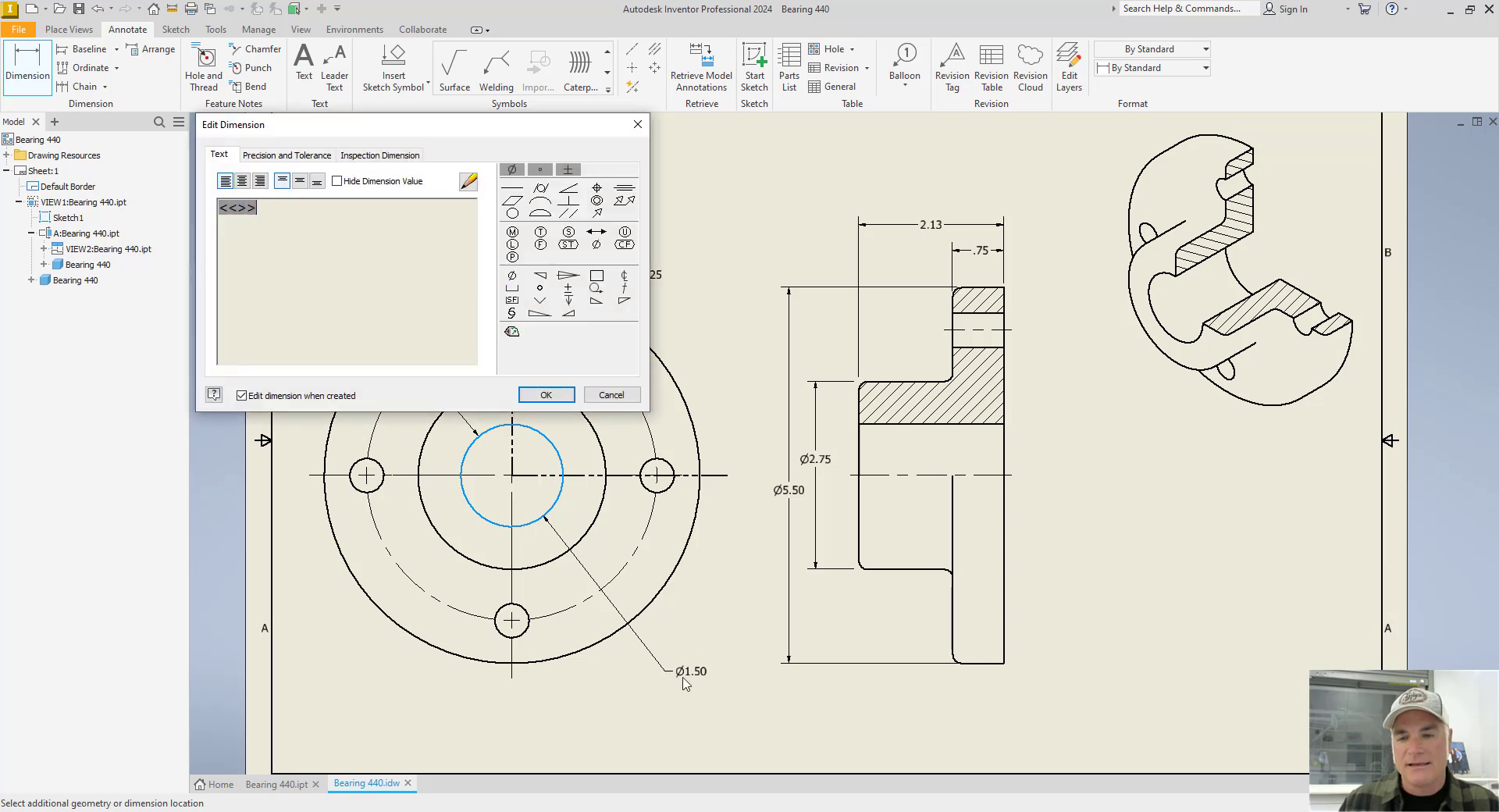
pyautogui.click(547, 395)
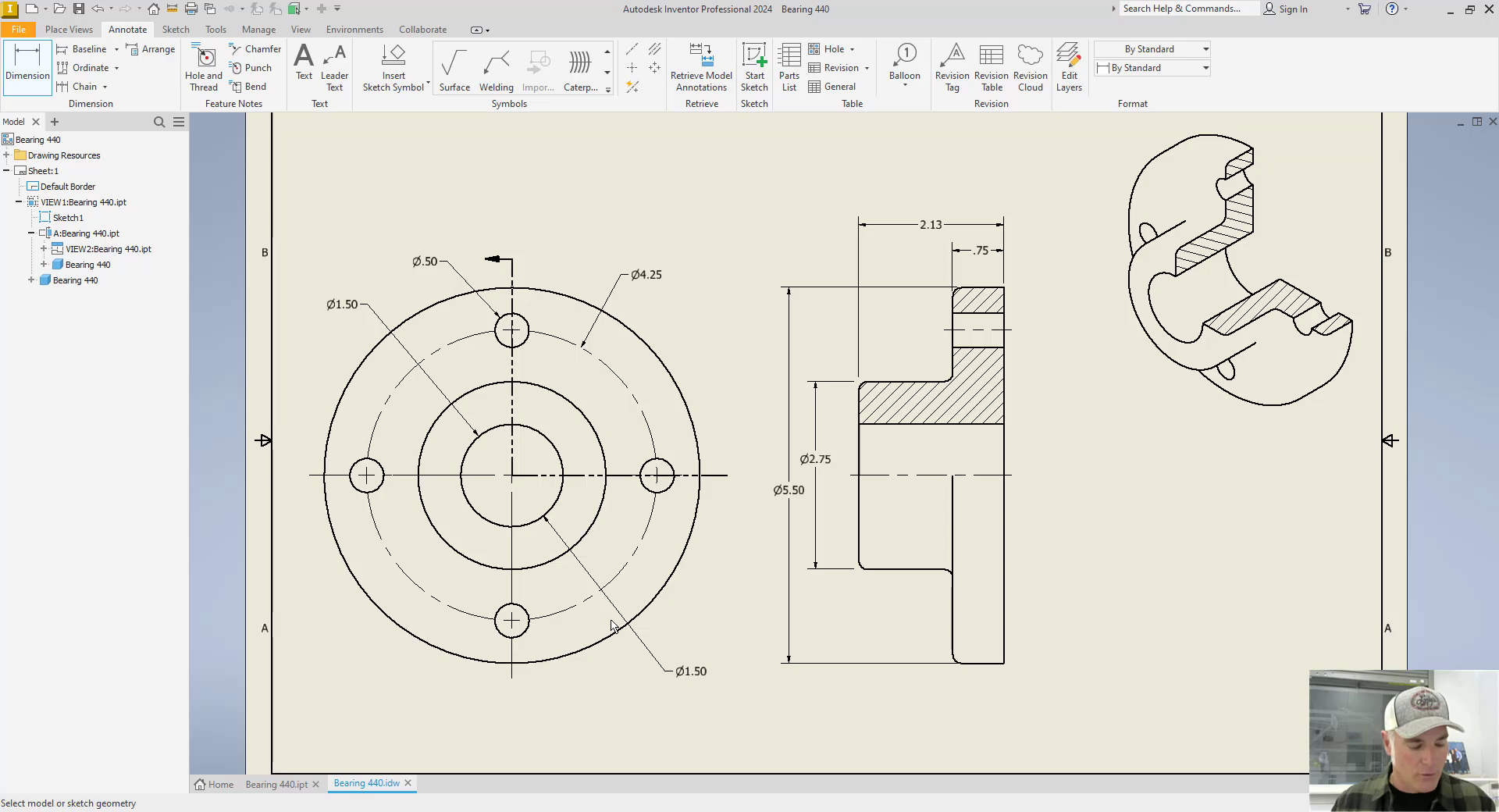
pyautogui.press('Escape')
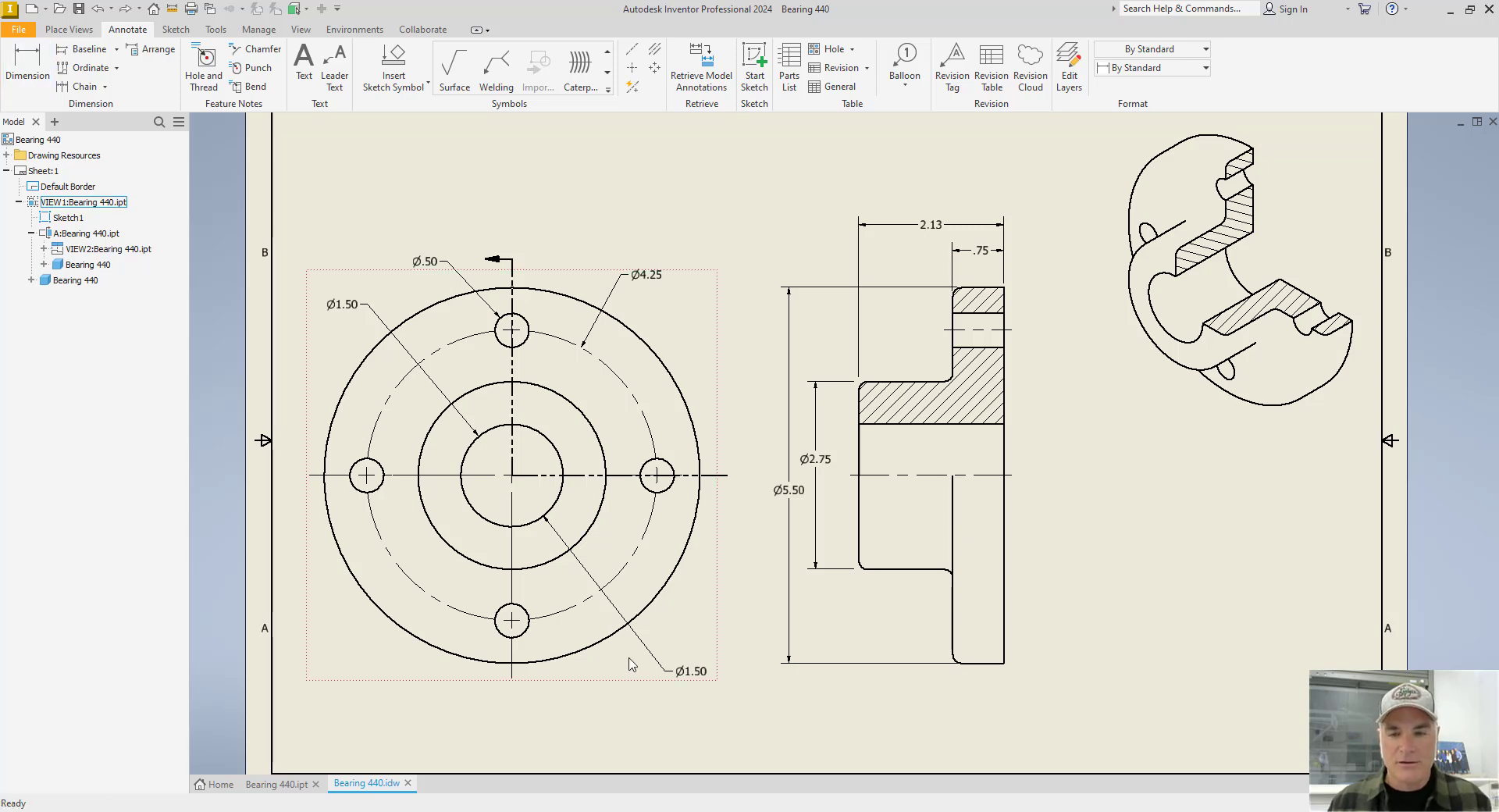